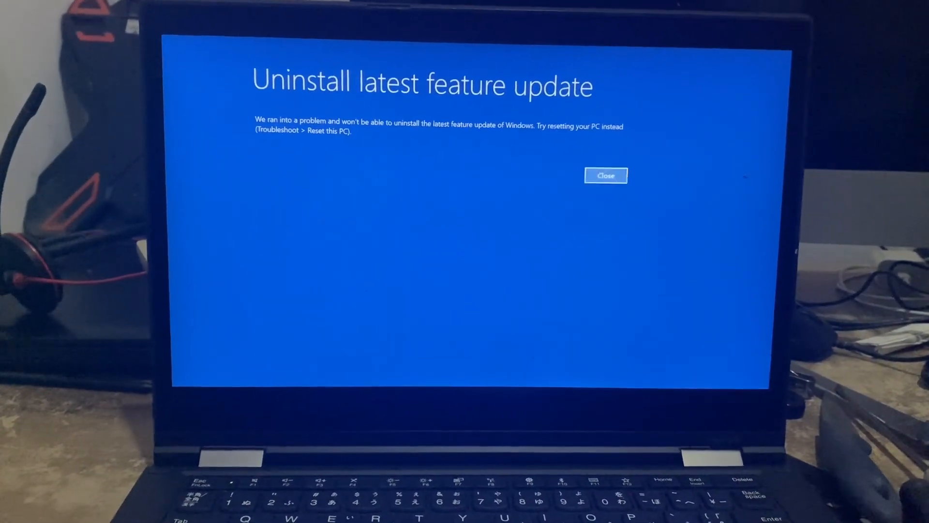
Dismiss the feature-update failure and start a Reset this PC using Cloud download.
left_click(606, 175)
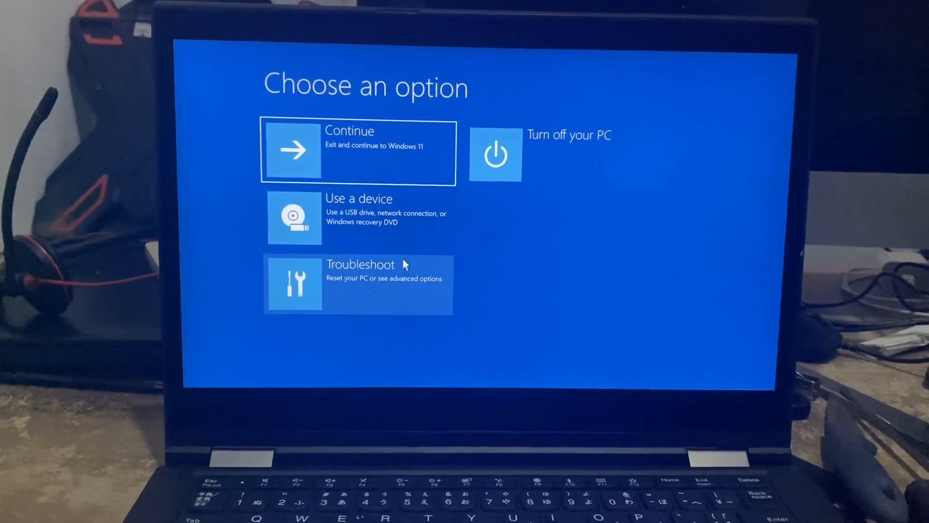
left_click(402, 268)
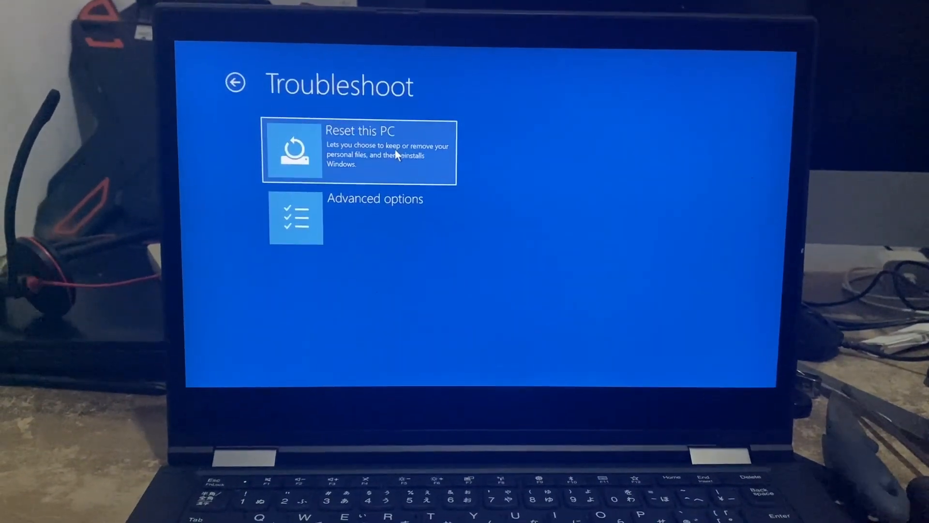
left_click(393, 153)
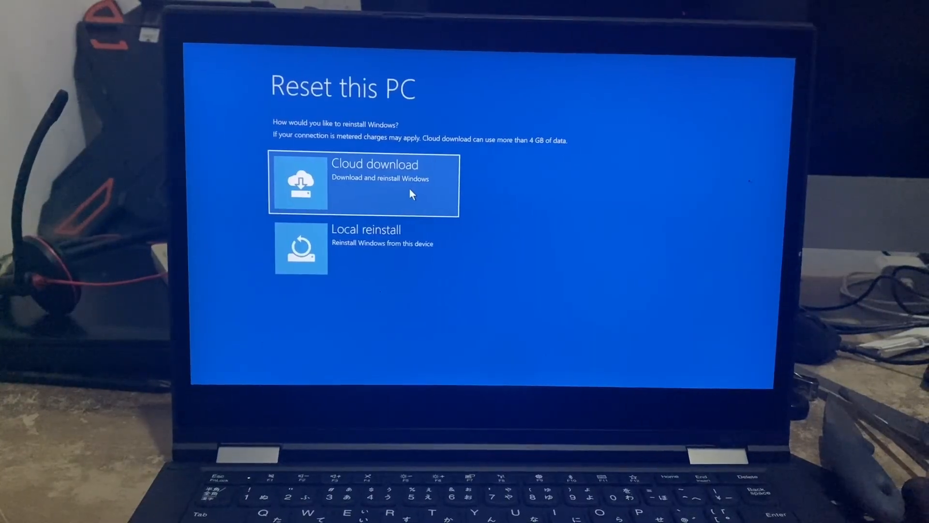
left_click(409, 188)
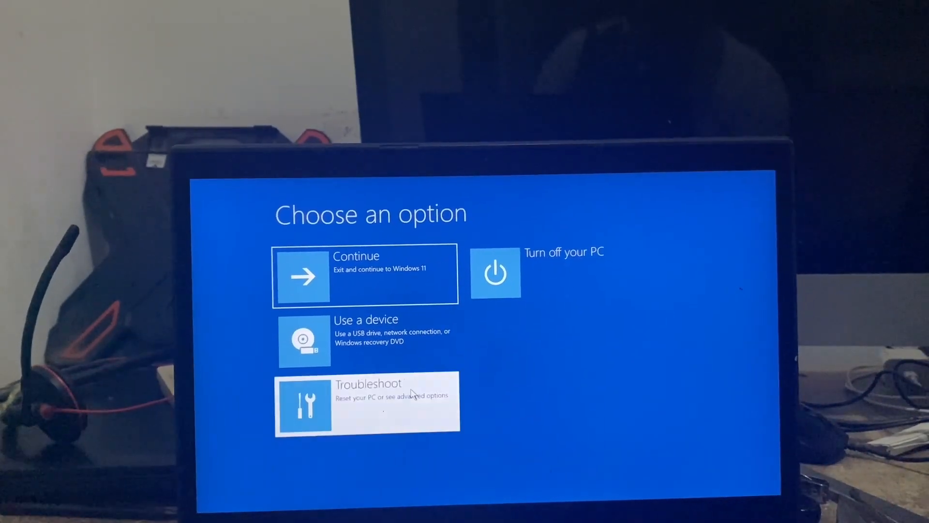
Start a Reset this PC from Troubleshoot, choosing Local reinstall instead of cloud download.
left_click(411, 390)
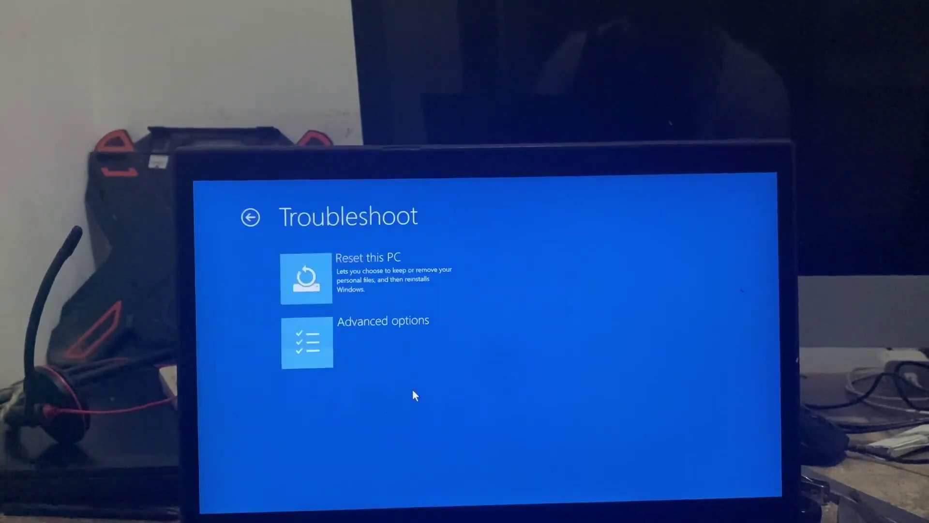
left_click(380, 293)
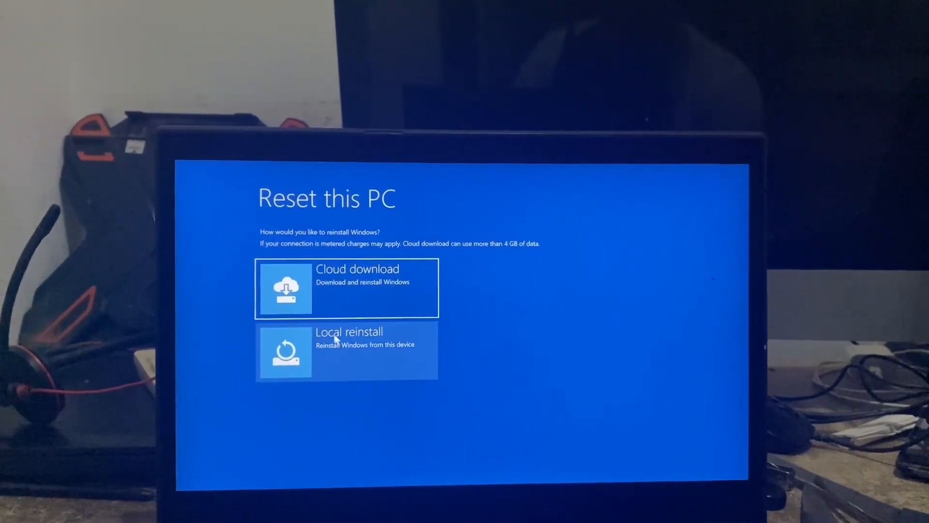
left_click(335, 335)
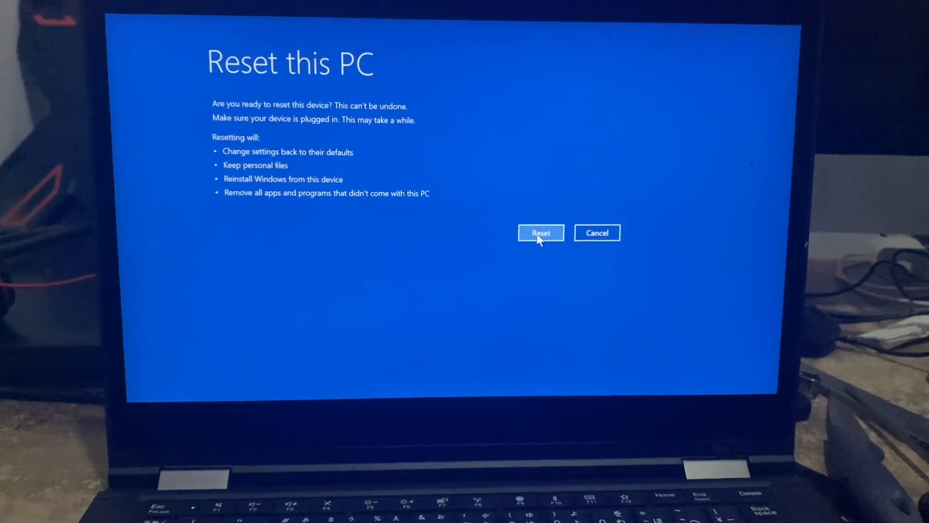
Confirm the reset so the PC begins resetting Windows.
left_click(540, 234)
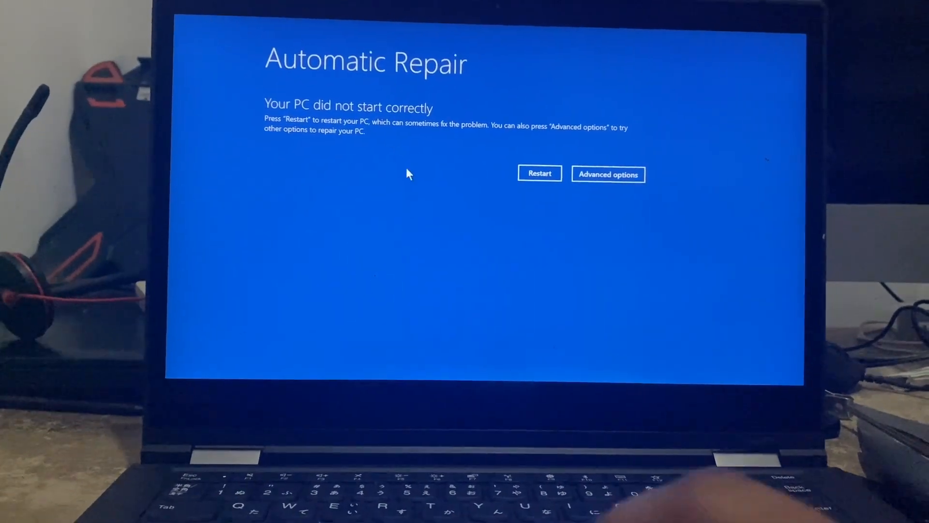
Run Startup Repair from Troubleshoot > Advanced options.
left_click(606, 163)
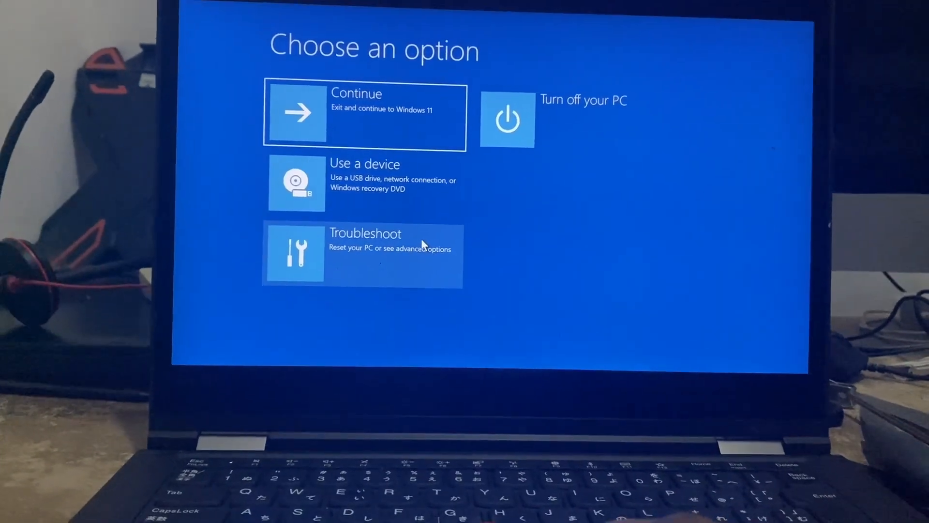
left_click(425, 246)
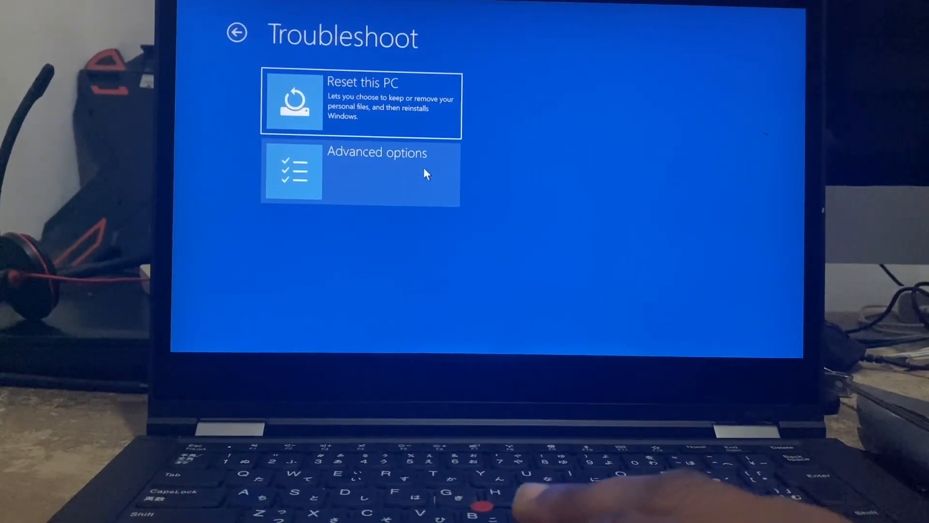
left_click(424, 168)
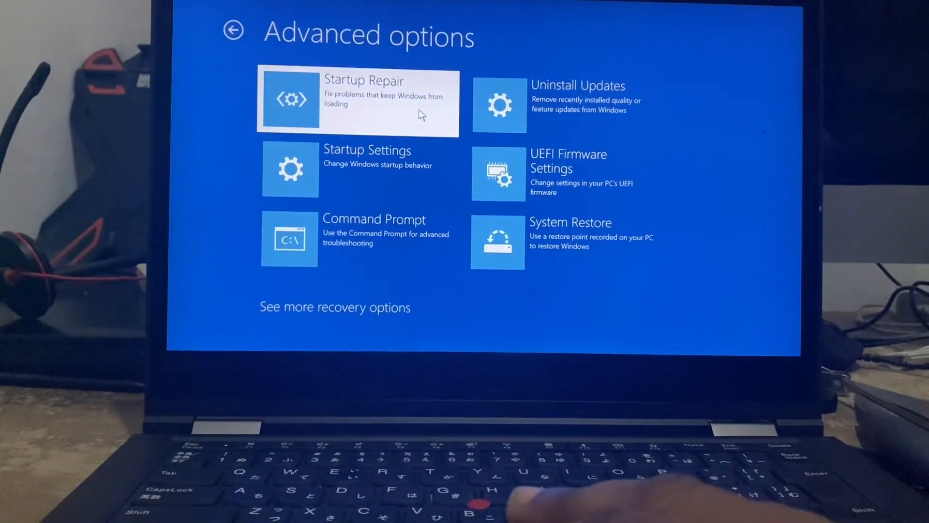
left_click(419, 108)
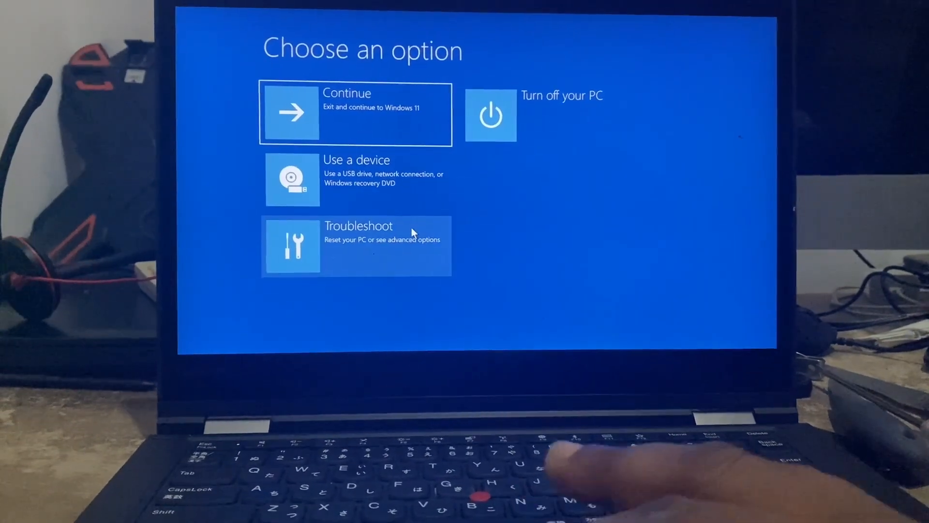
Return to the Advanced options list after Startup Repair finishes.
left_click(383, 232)
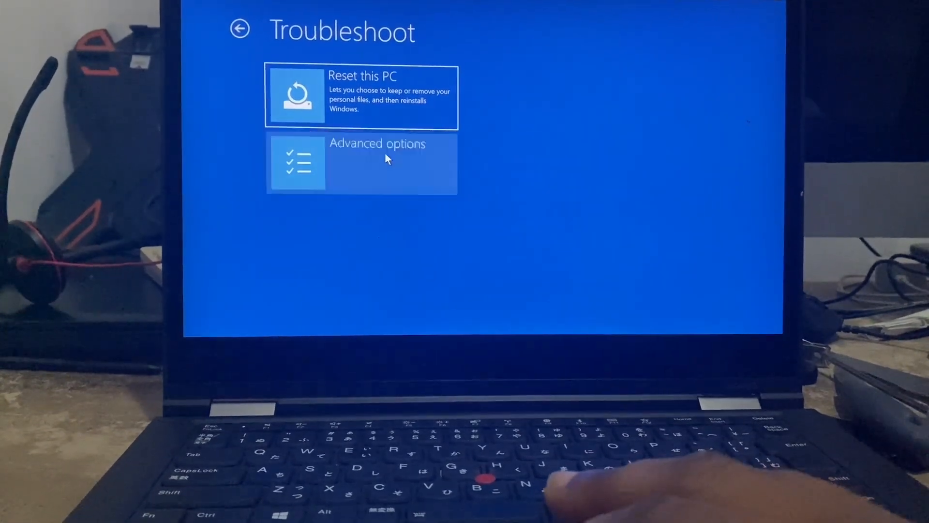
left_click(385, 152)
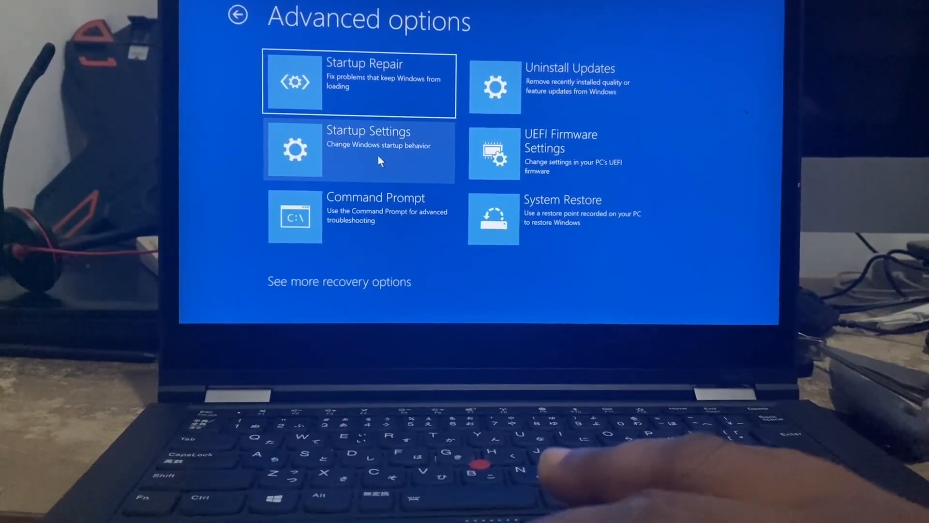
left_click(377, 154)
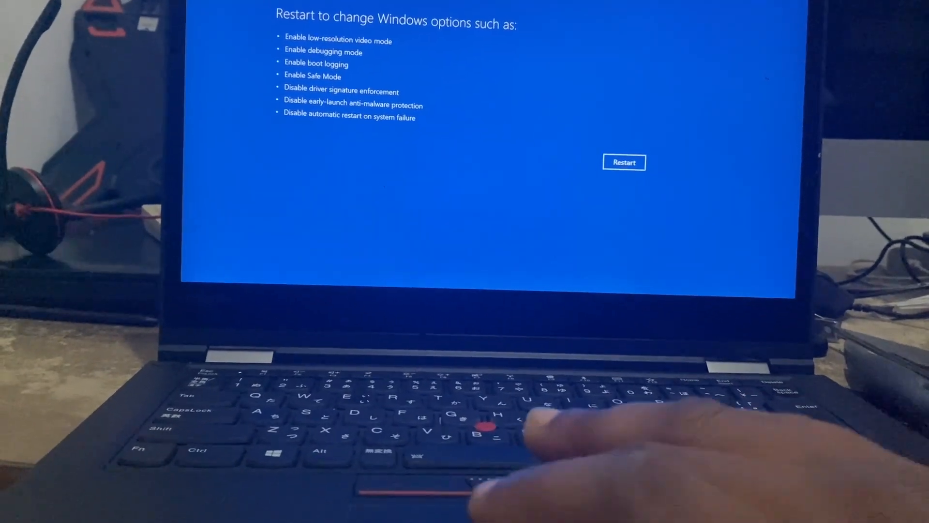
key("BackSpace")
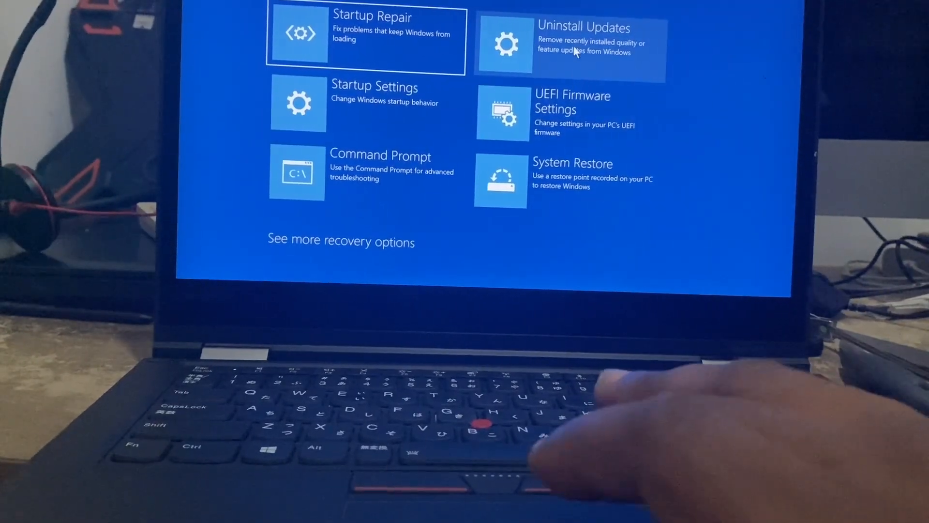
Attempt to uninstall the latest quality update via Uninstall Updates.
left_click(574, 52)
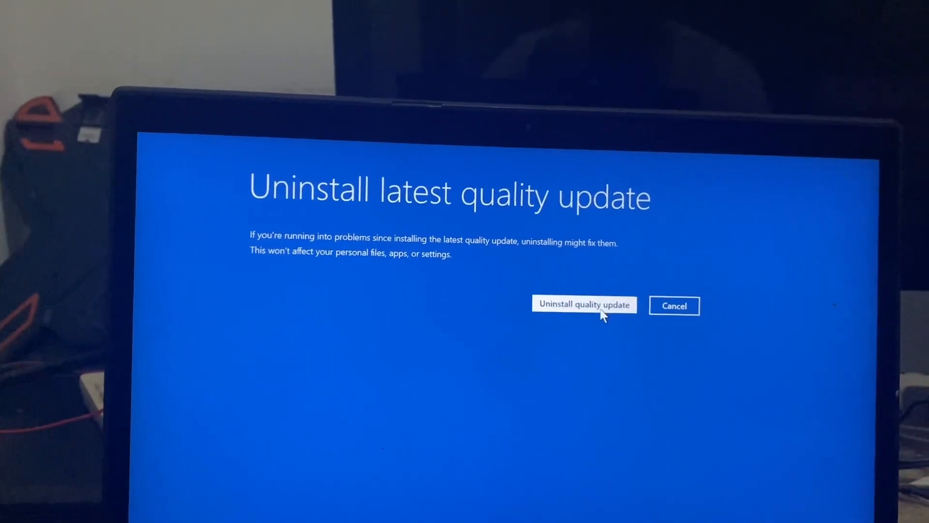
left_click(602, 302)
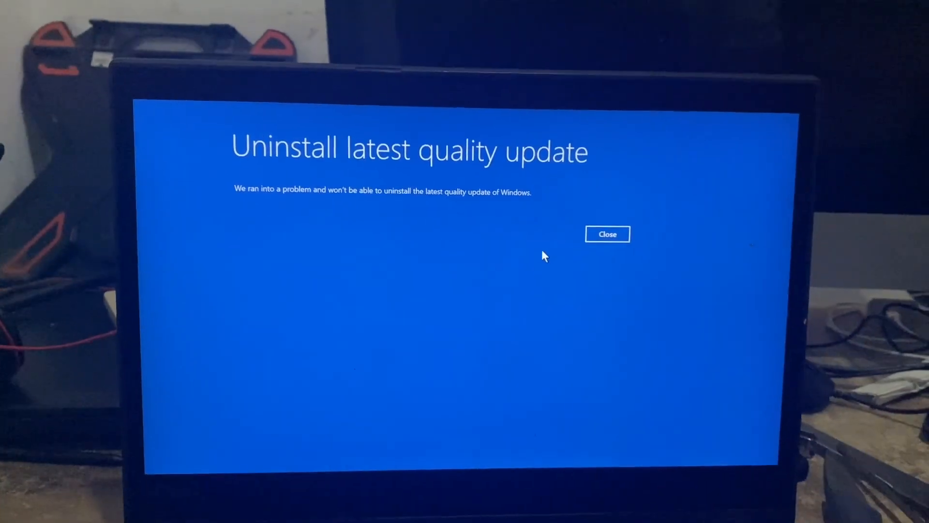
Dismiss the uninstall failure and launch System Restore from Advanced options.
left_click(613, 235)
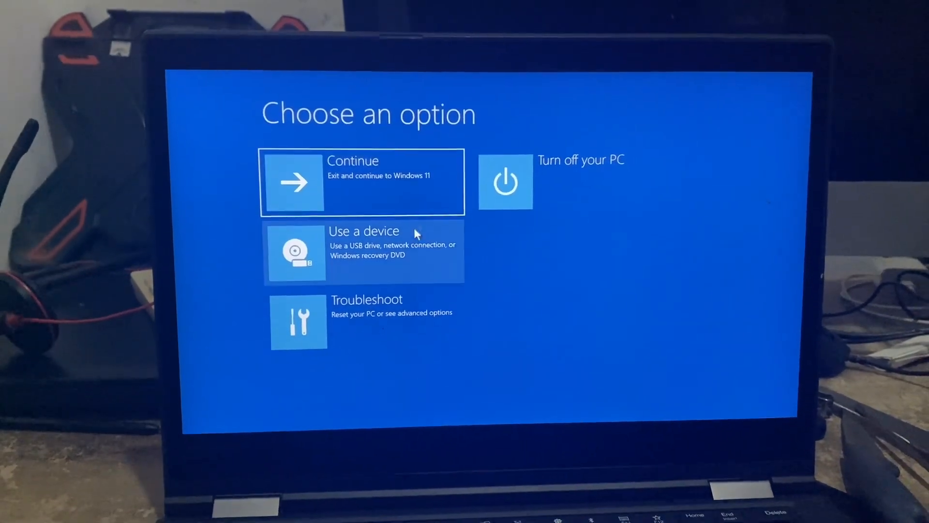
left_click(398, 276)
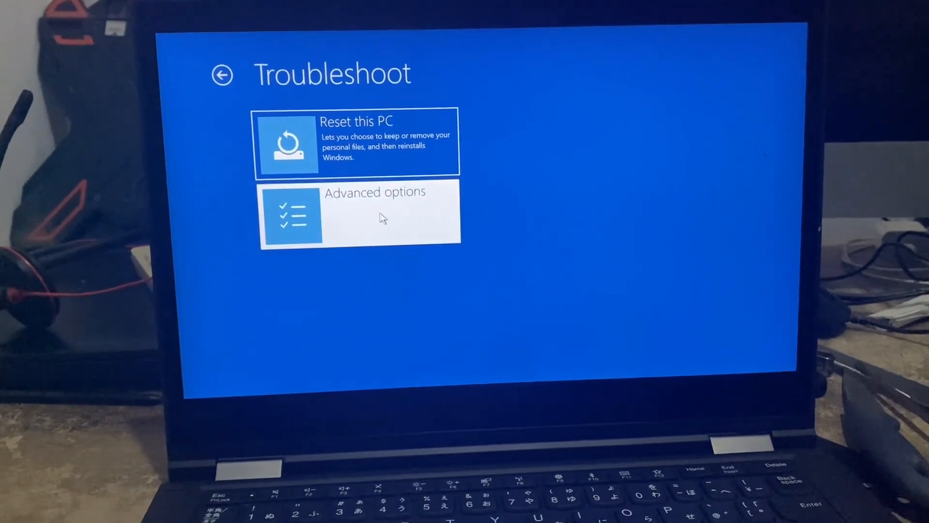
left_click(379, 215)
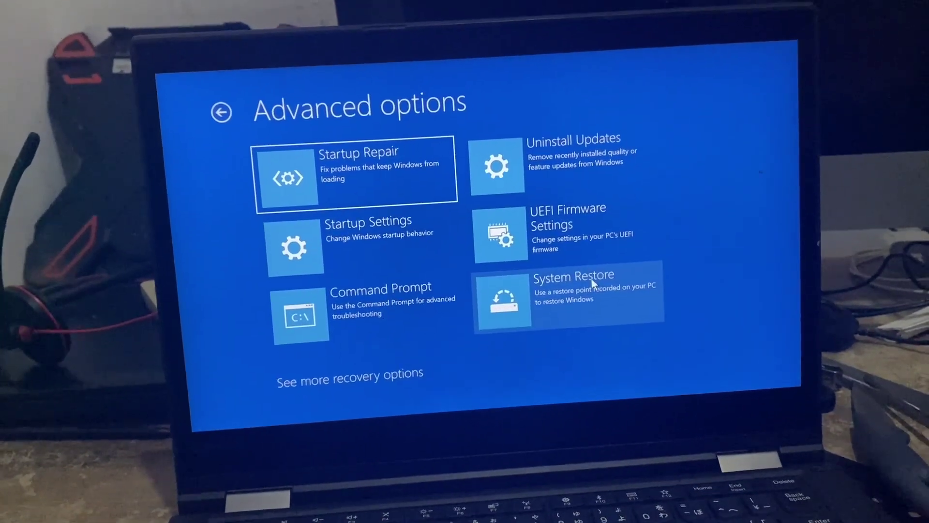
left_click(594, 278)
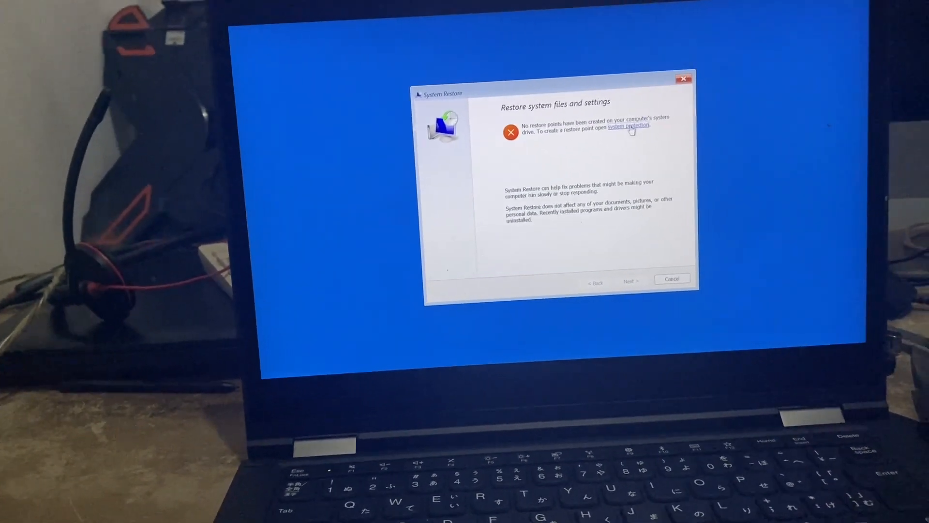
Check system protection, acknowledge the offline-only notice, and cancel System Restore.
left_click(619, 125)
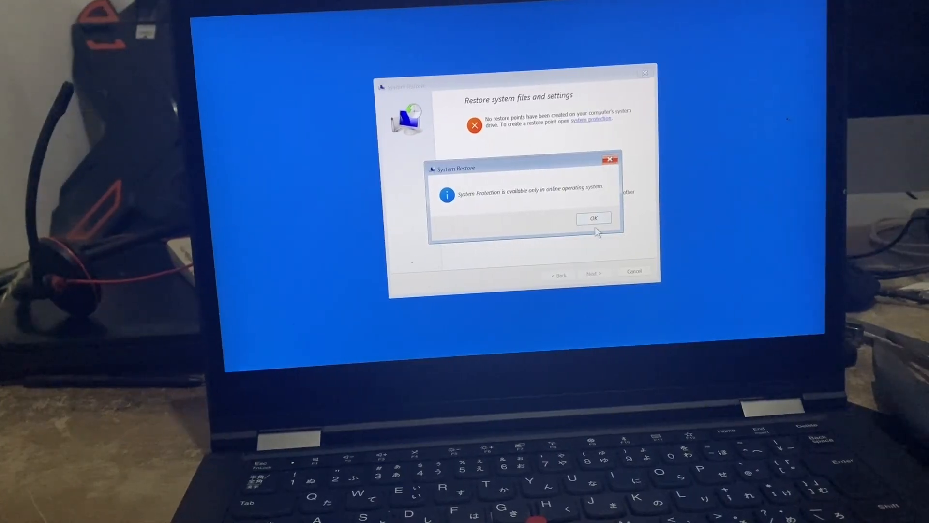
left_click(595, 219)
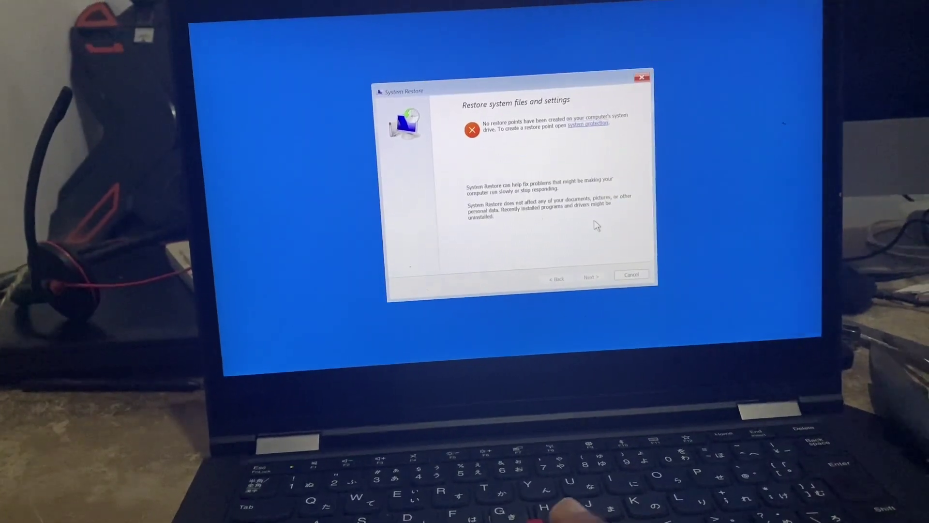
left_click(630, 279)
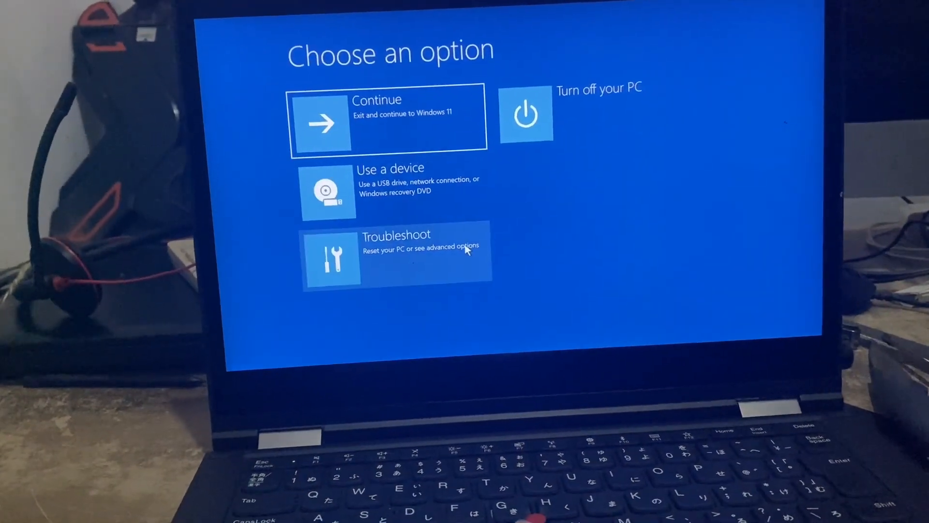
left_click(467, 250)
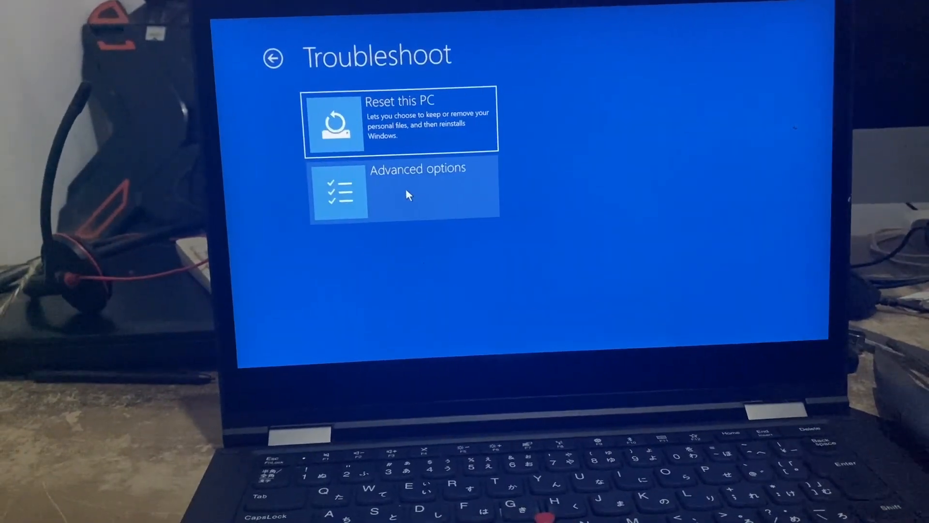
left_click(406, 188)
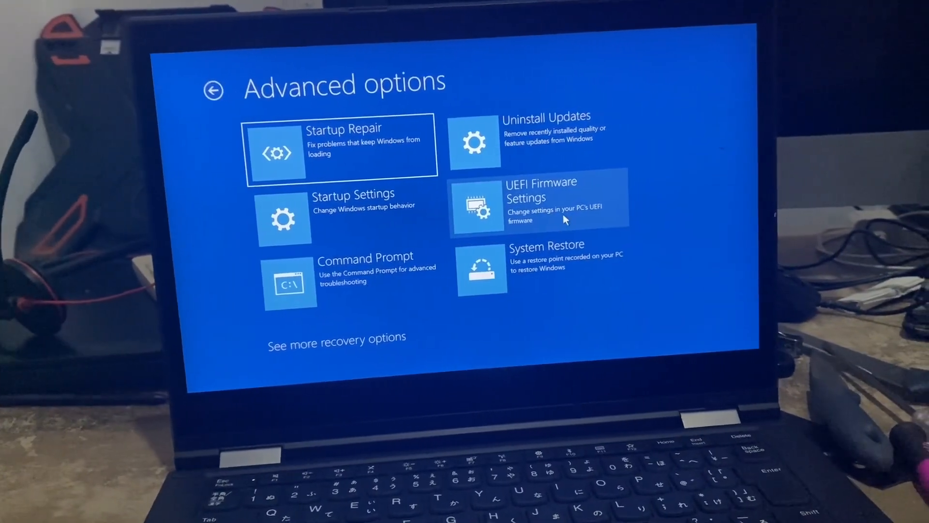
left_click(563, 214)
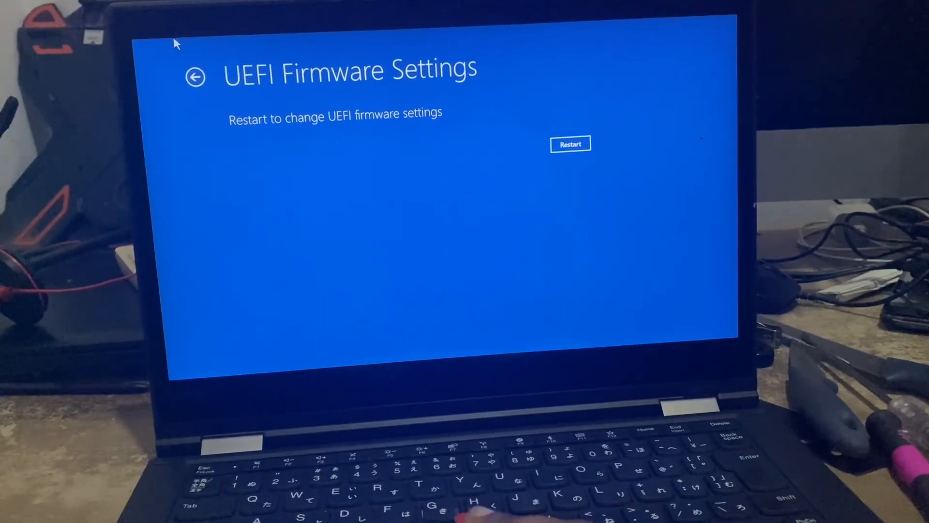
left_click(196, 77)
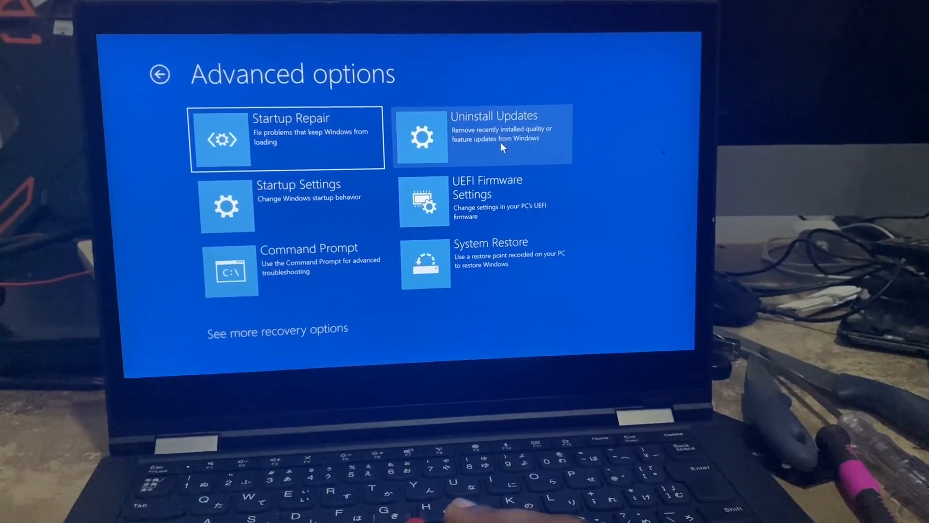
Attempt to uninstall the latest feature update via Uninstall Updates.
left_click(500, 146)
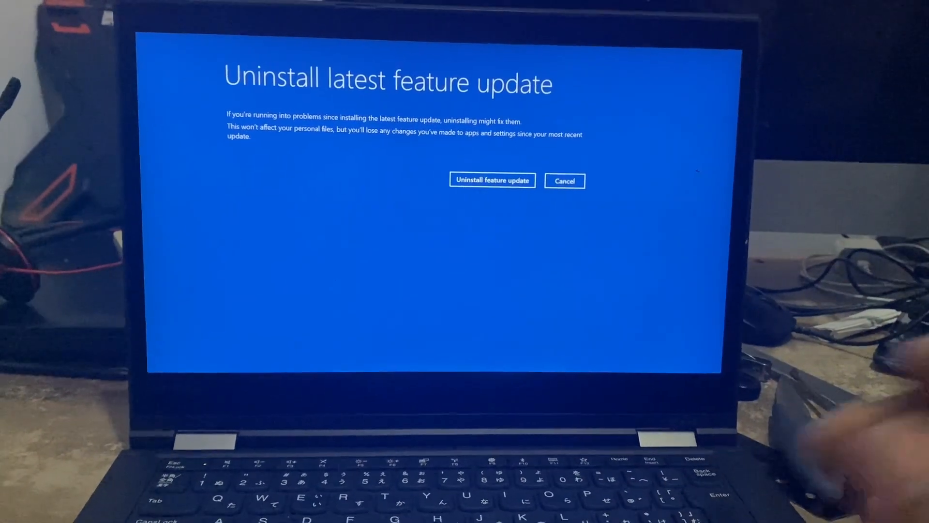
left_click(548, 173)
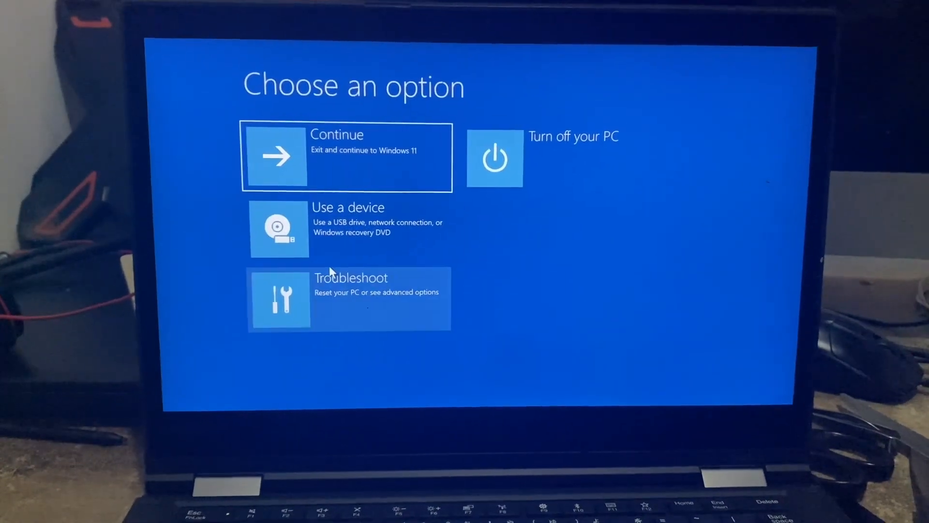
Navigate from Troubleshoot back to the Advanced options list.
left_click(344, 280)
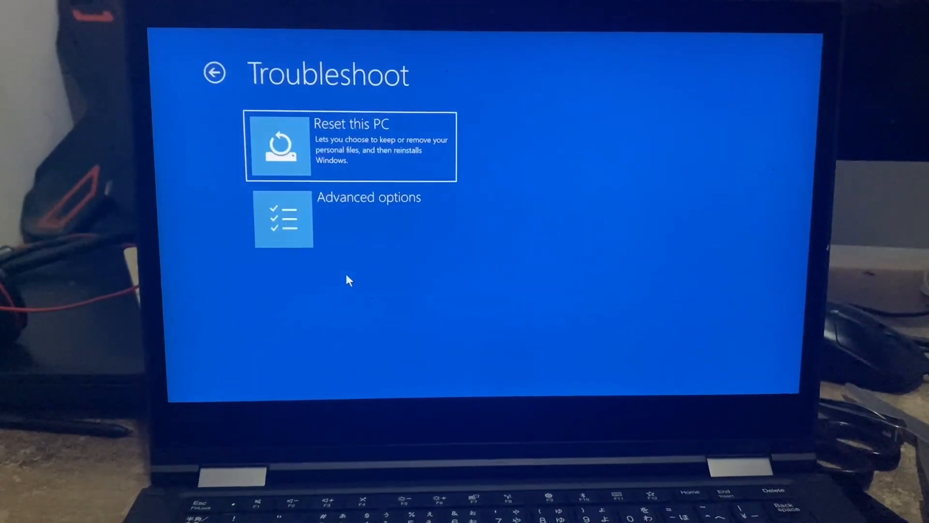
left_click(347, 214)
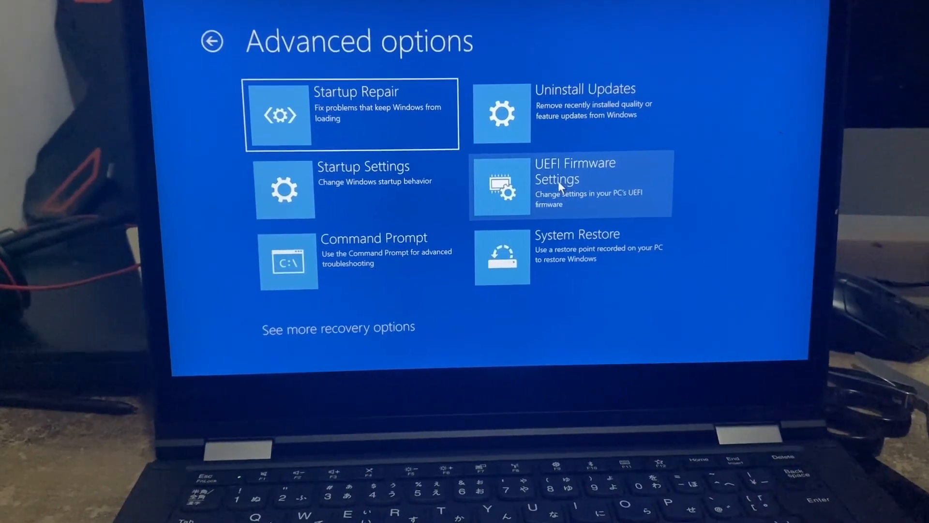
Restart the PC toward the UEFI Firmware Settings.
left_click(557, 179)
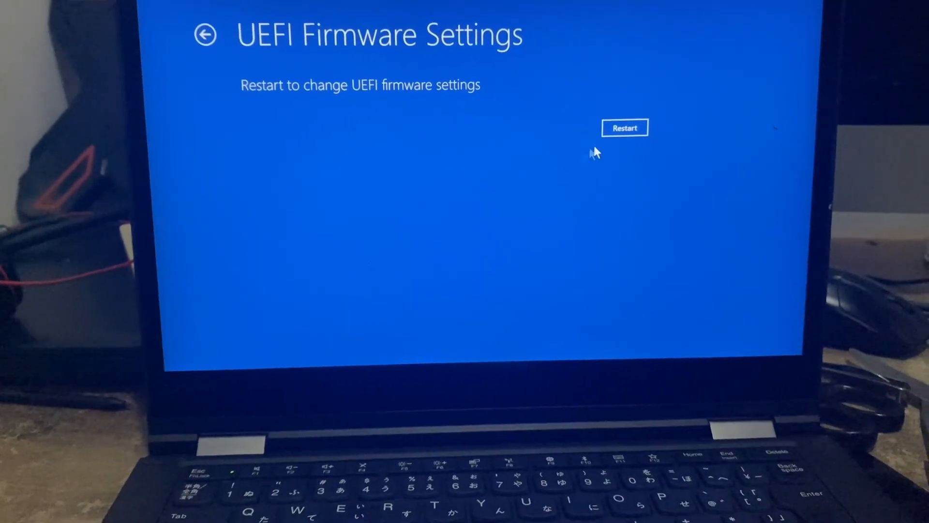
left_click(627, 142)
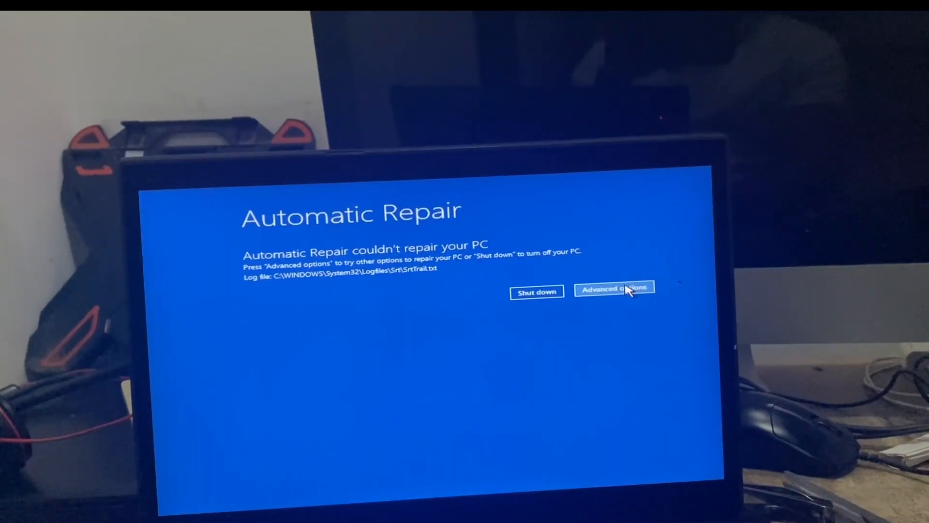
Run Startup Repair again from Troubleshoot > Advanced options to diagnose the PC.
left_click(629, 290)
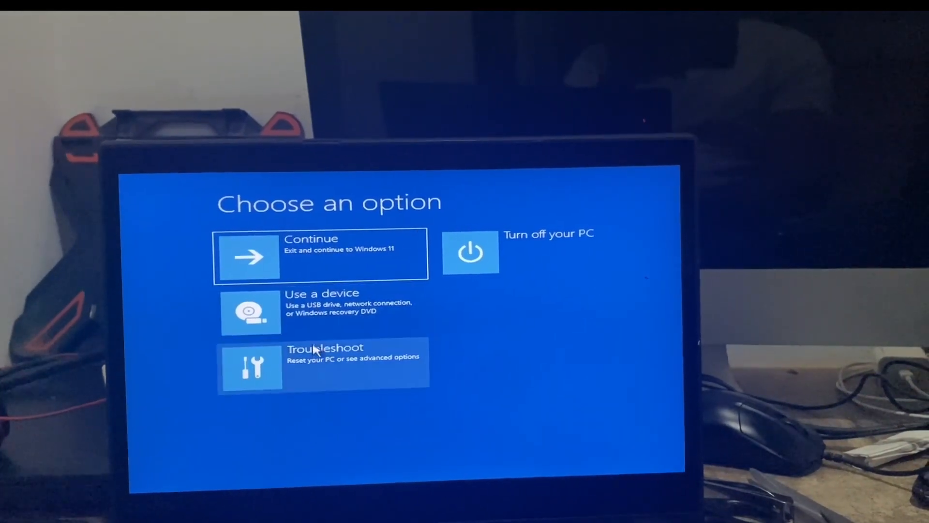
left_click(314, 354)
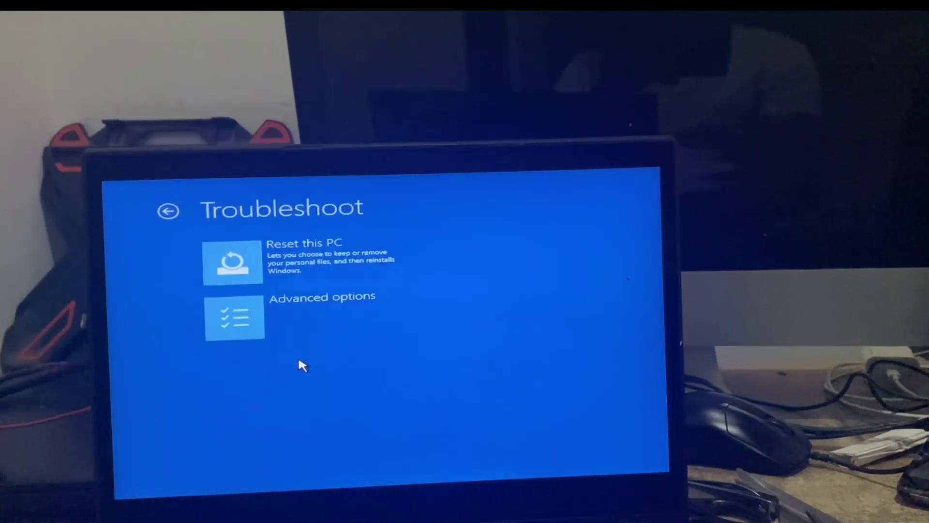
left_click(297, 311)
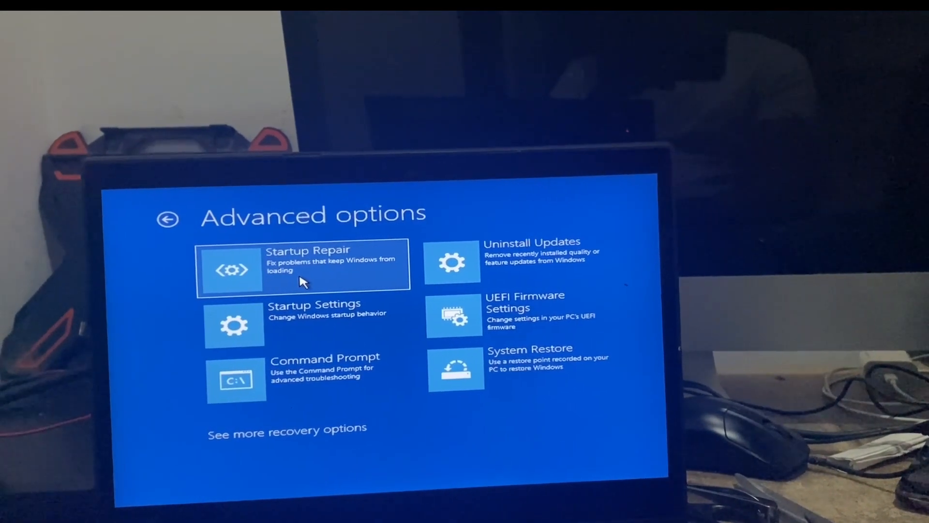
left_click(302, 281)
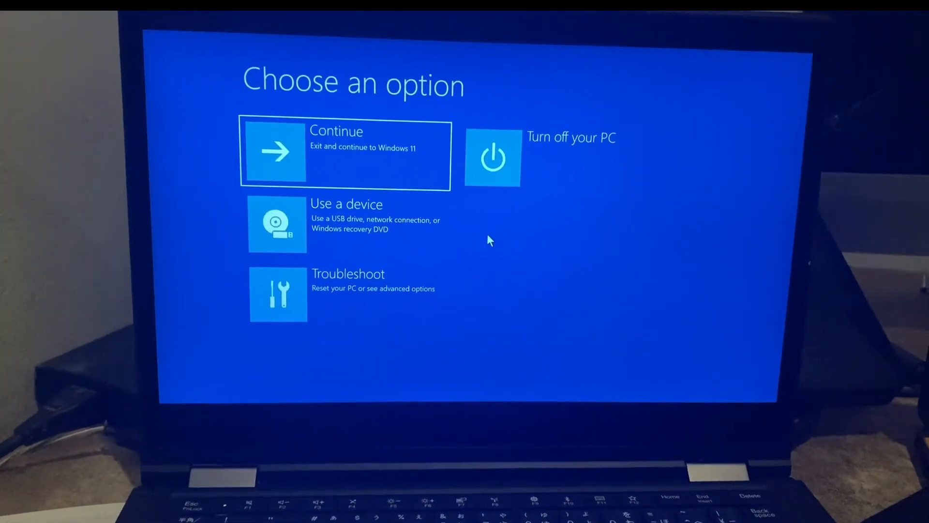
Reach an administrator Command Prompt through Troubleshoot > Advanced options.
left_click(381, 289)
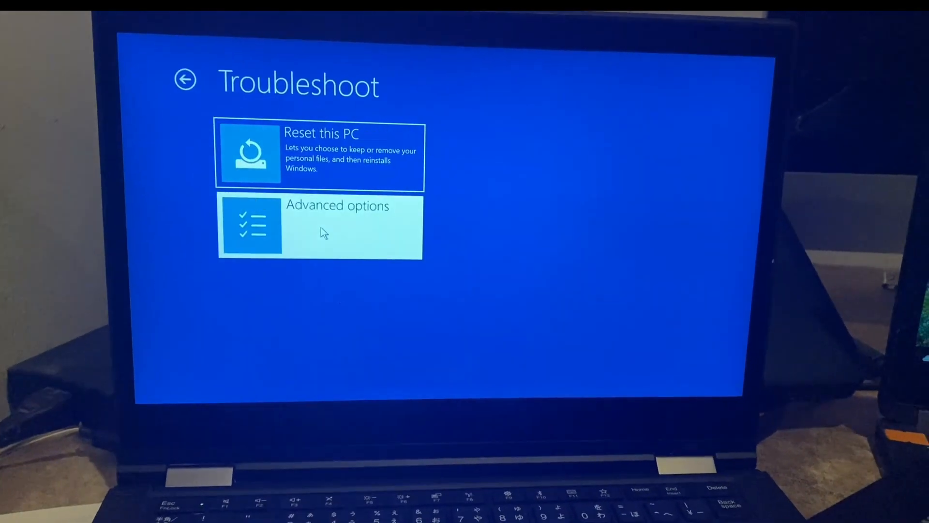
left_click(321, 227)
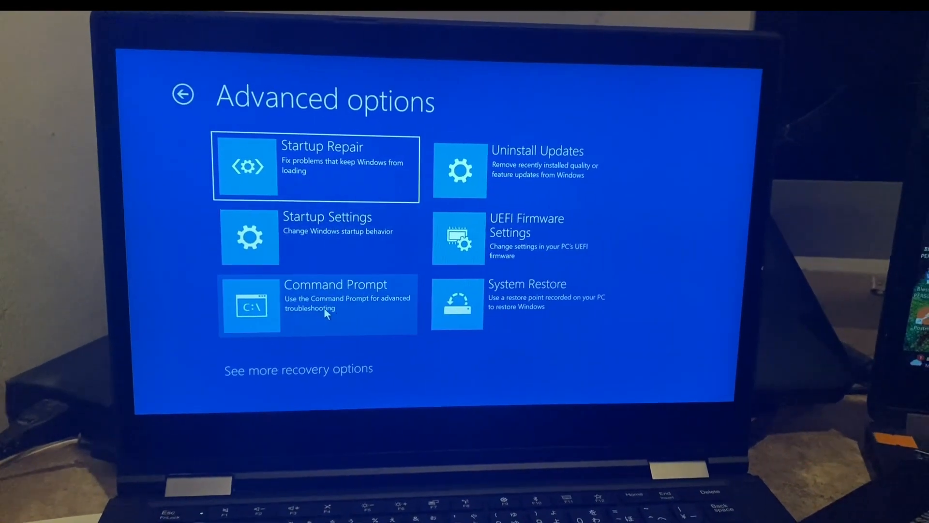
left_click(328, 310)
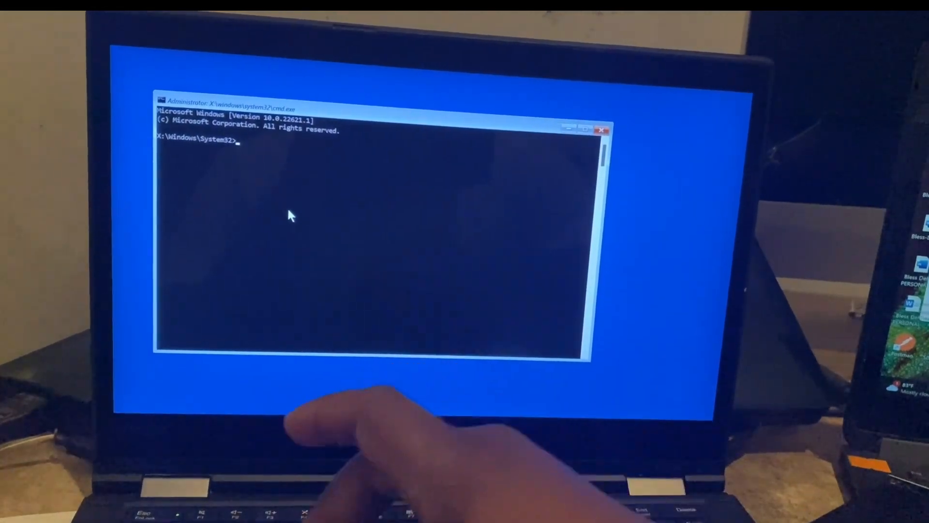
type("dis")
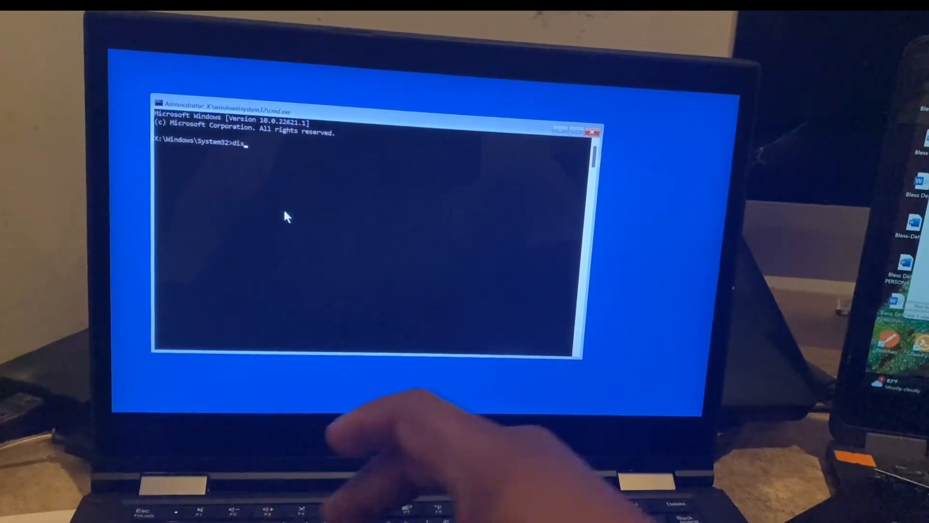
type("k")
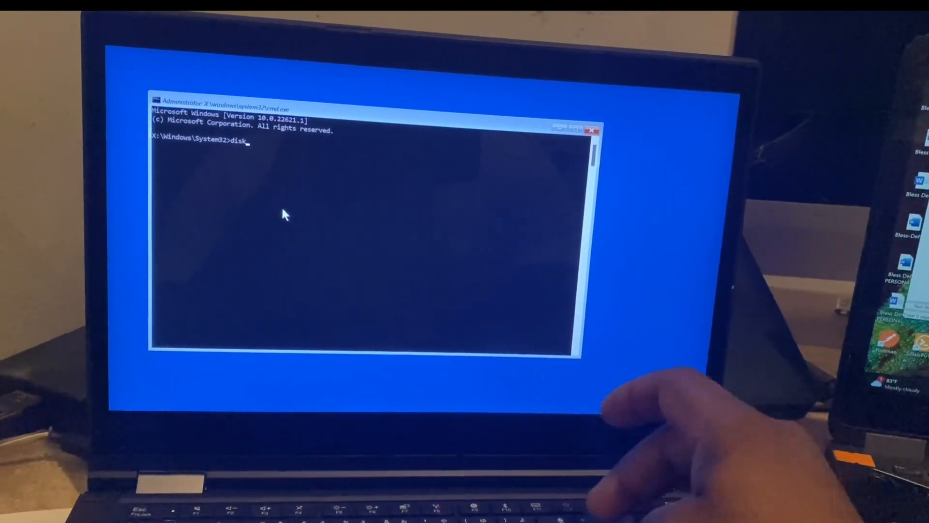
type("part")
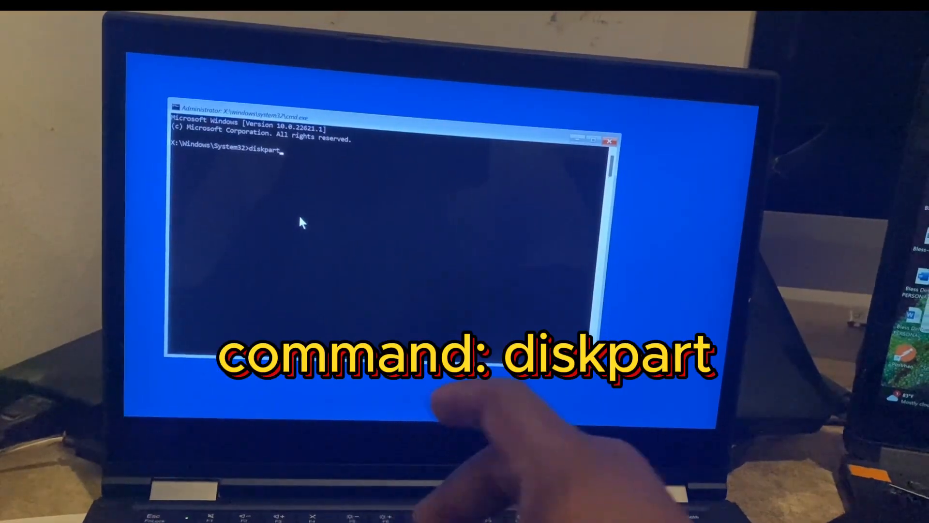
Run DiskPart, list disks 0 and 1, and select disk 1.
key("Return")
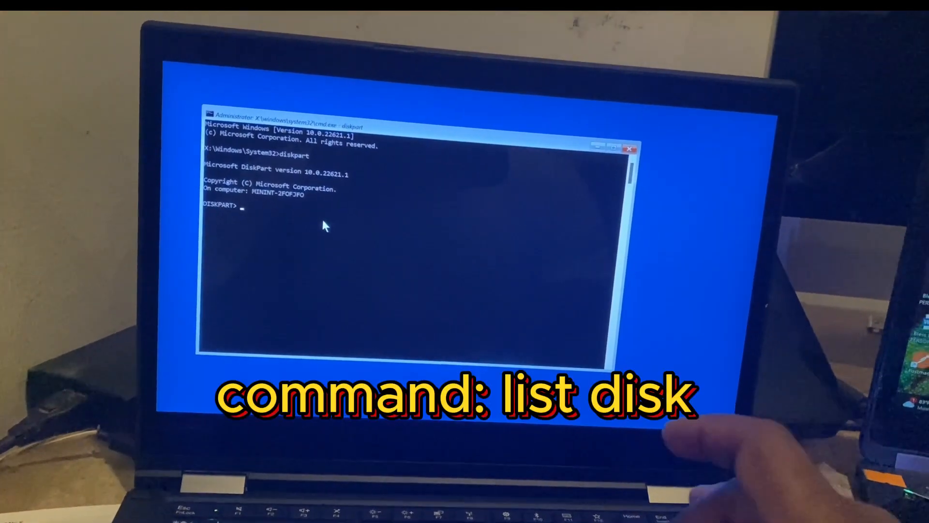
type("list")
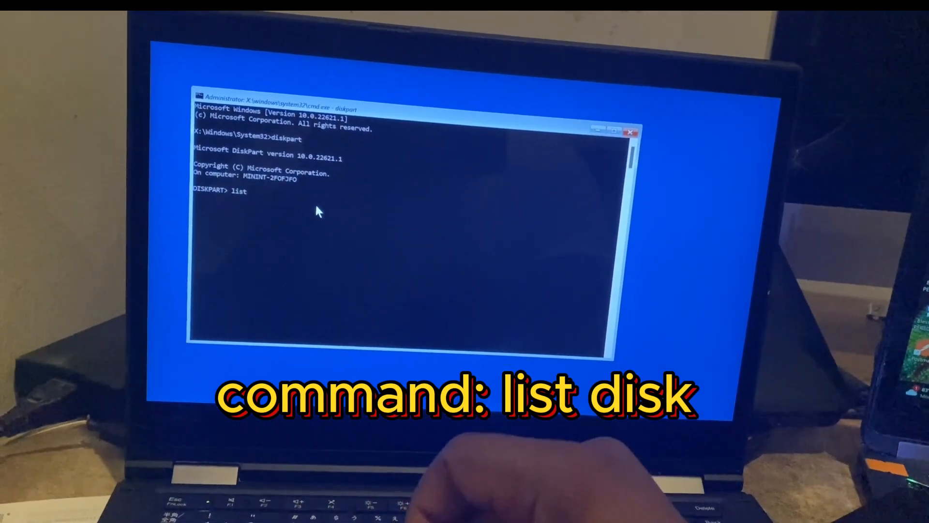
type(" di")
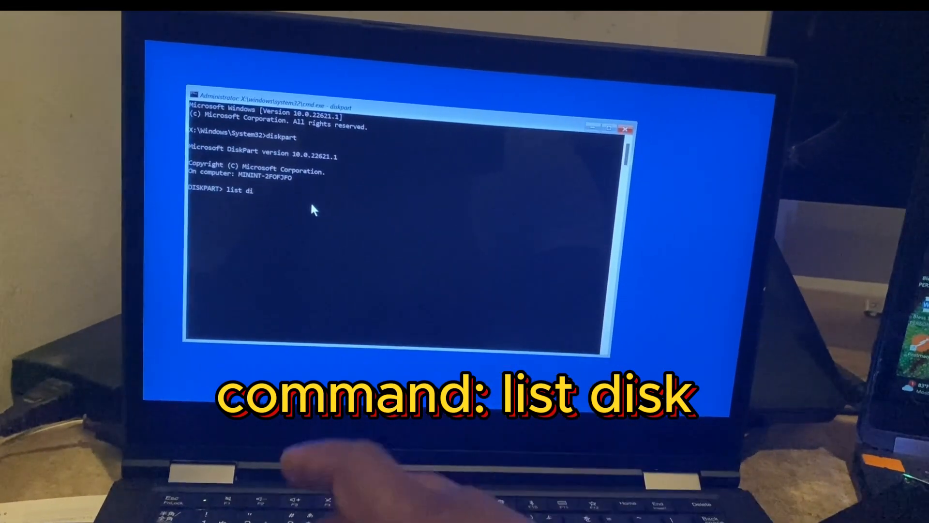
type("sk")
key("Return")
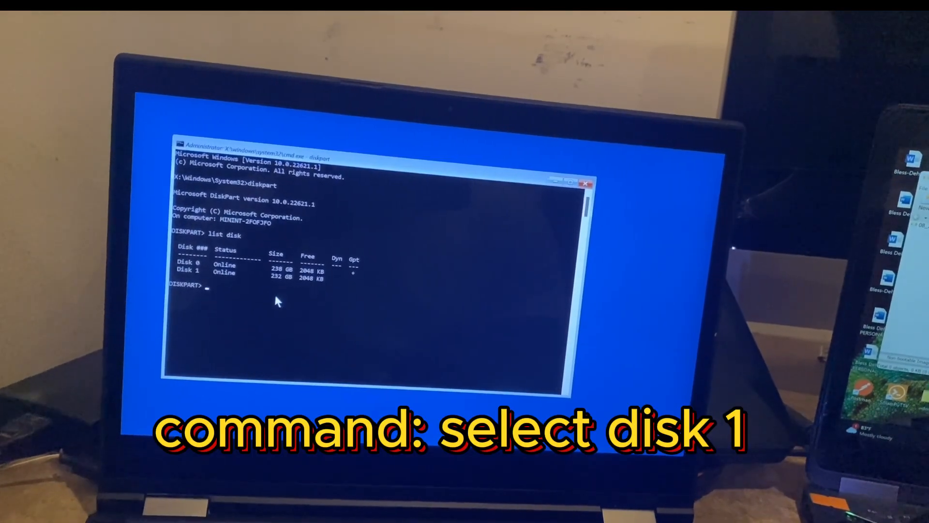
type("se")
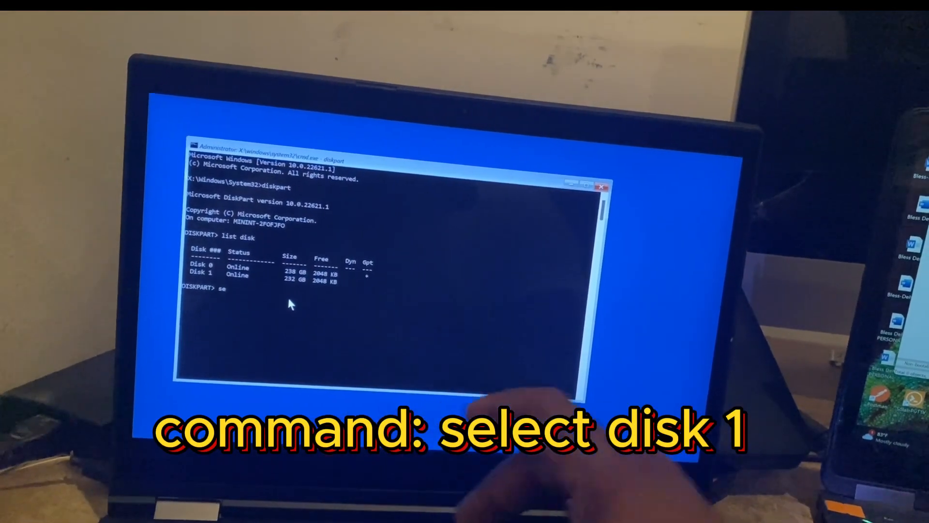
type("le")
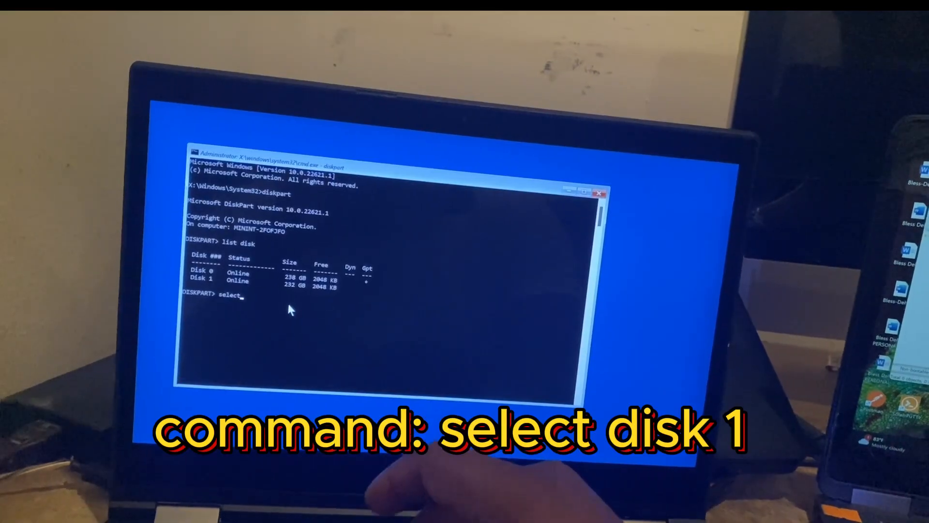
type("ct  ")
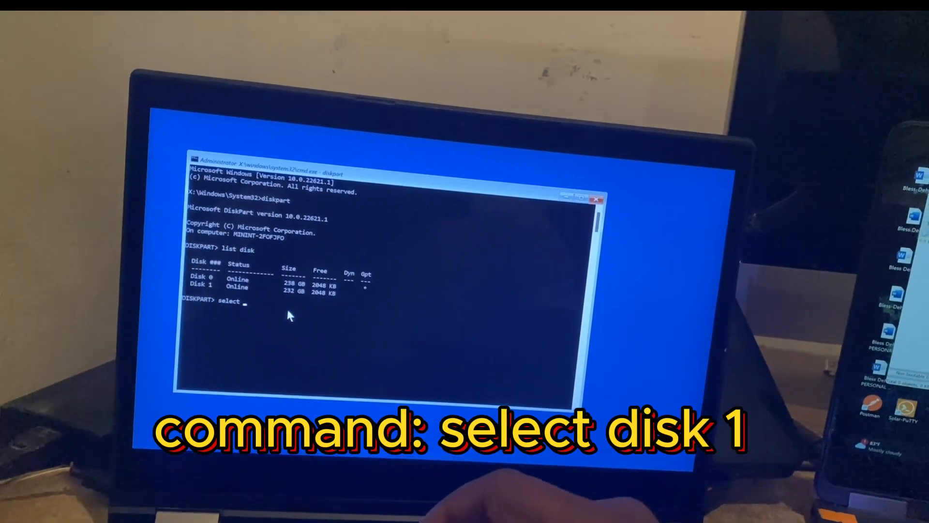
type("disk")
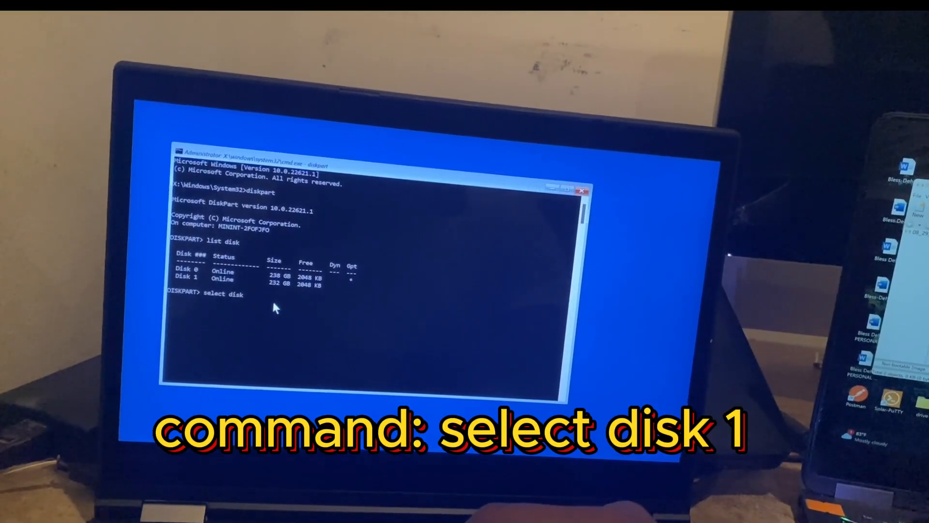
type(" 1")
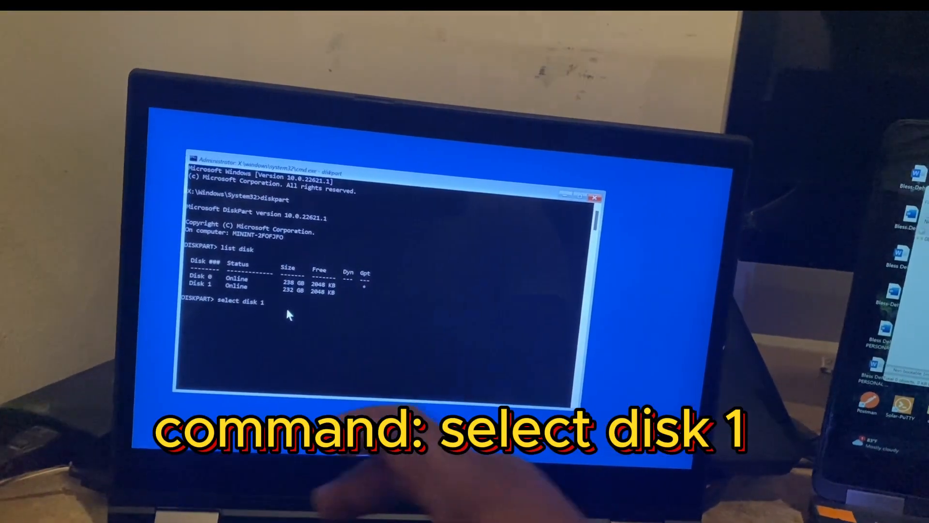
key("Return")
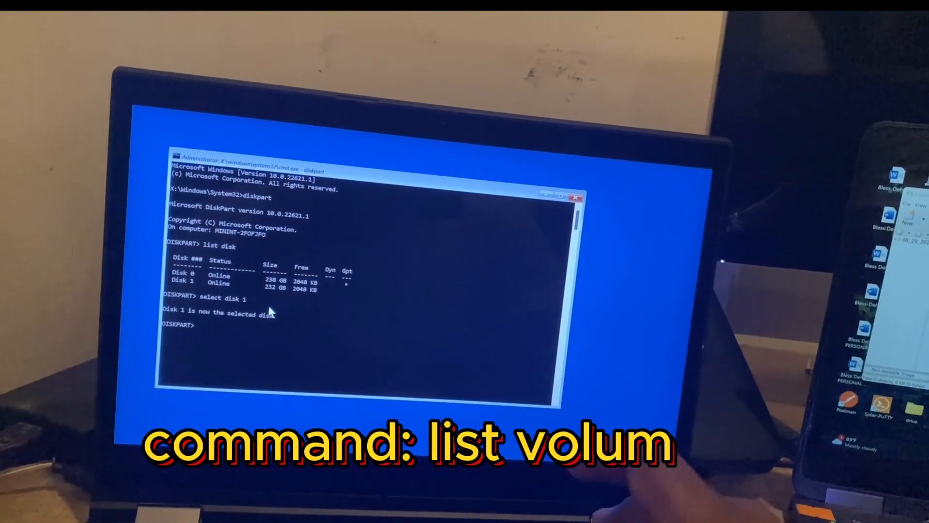
type("list volum")
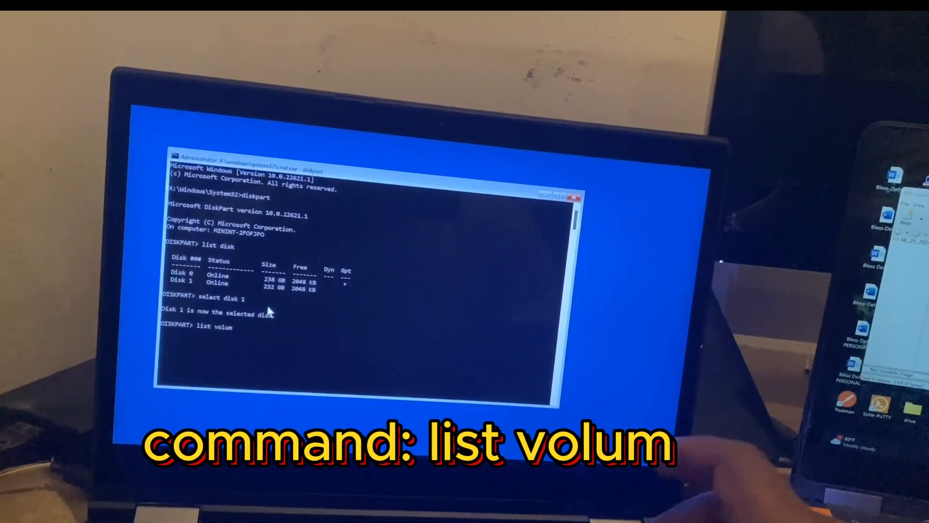
List all volumes 0 through 8 with their drive letters in DiskPart.
key("Return")
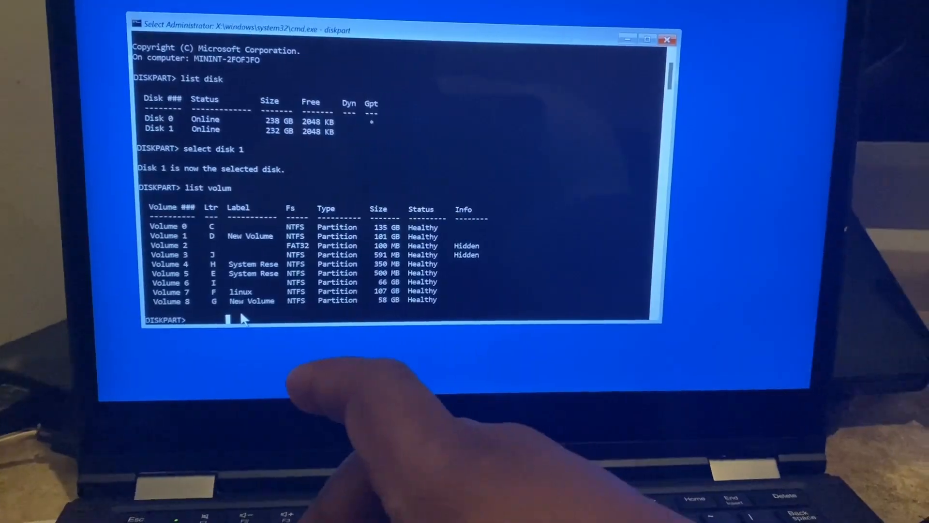
type("exit")
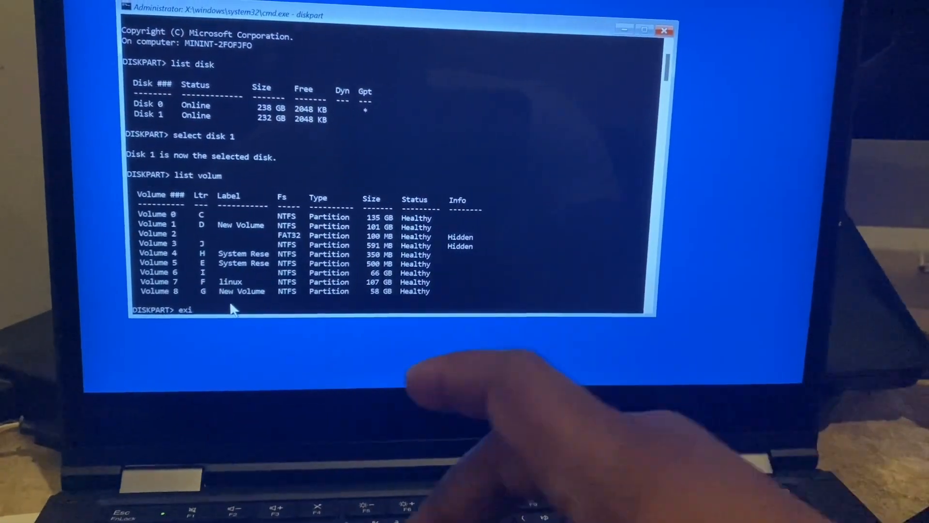
Exit DiskPart, go up to the X: root, then change to drive C:.
key("Return")
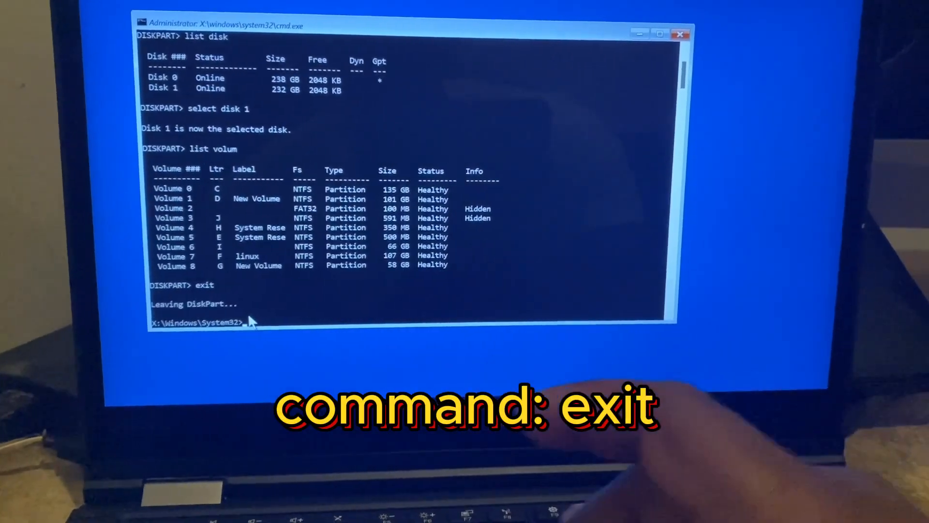
type("c")
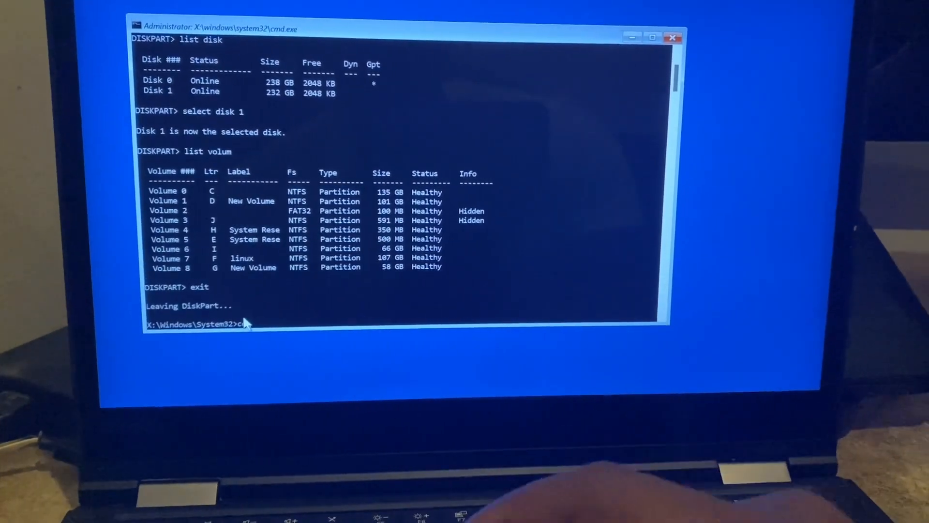
type("d ")
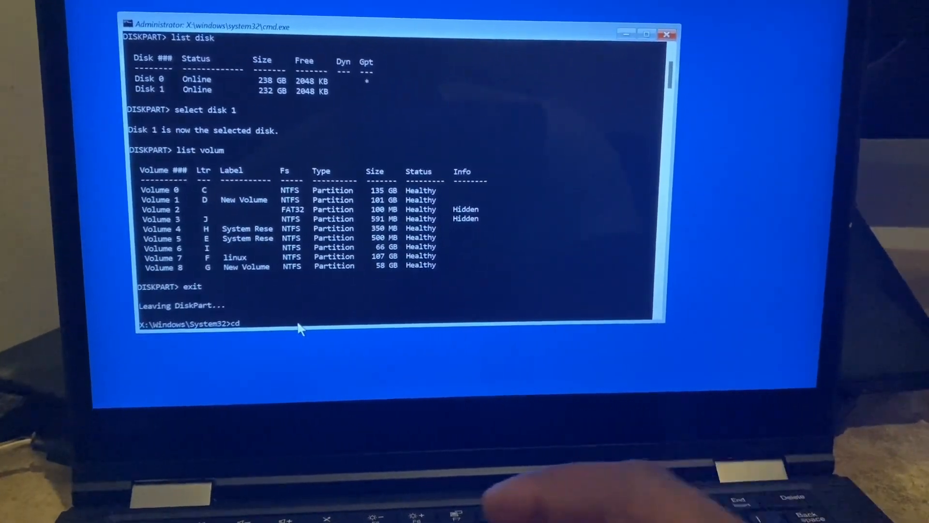
type("../..")
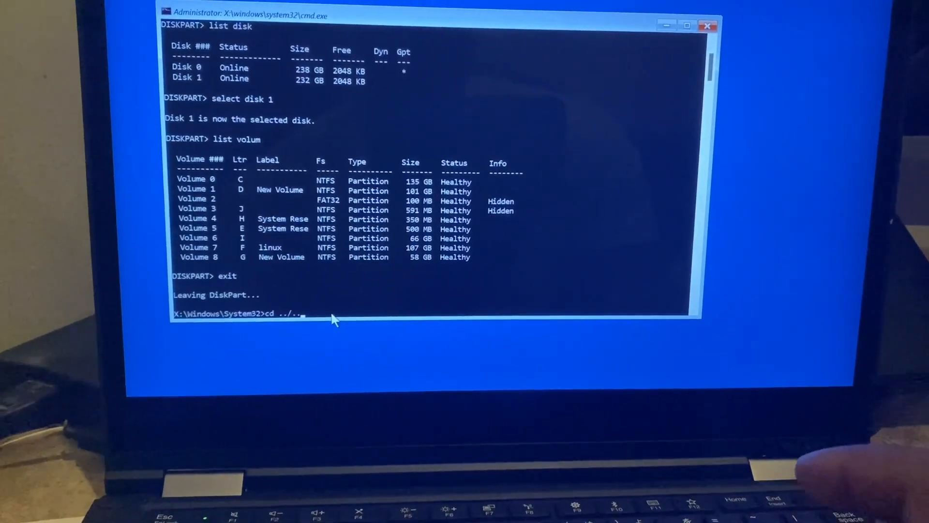
key("Return")
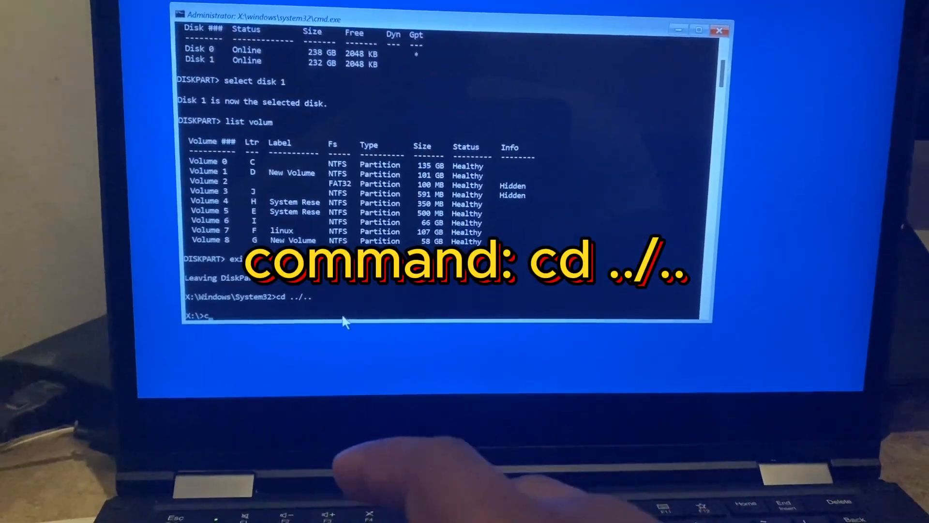
type("c")
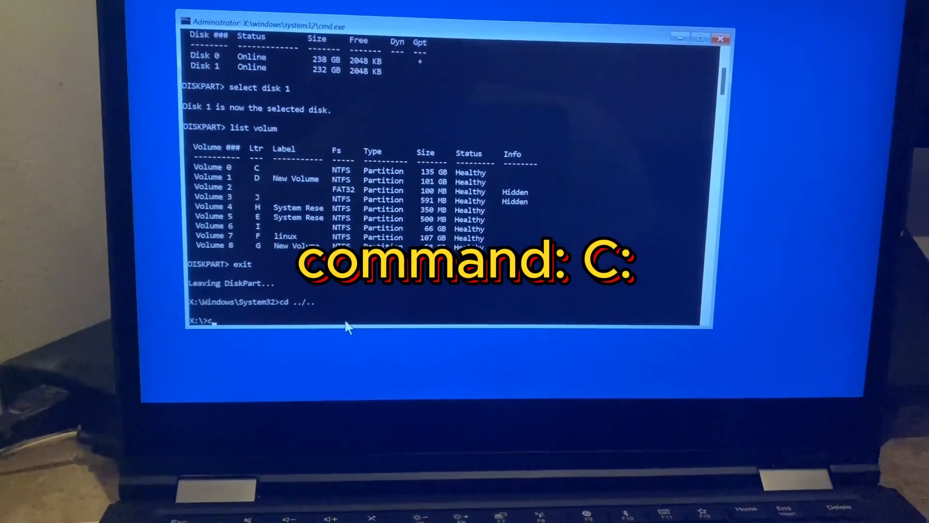
key("Return")
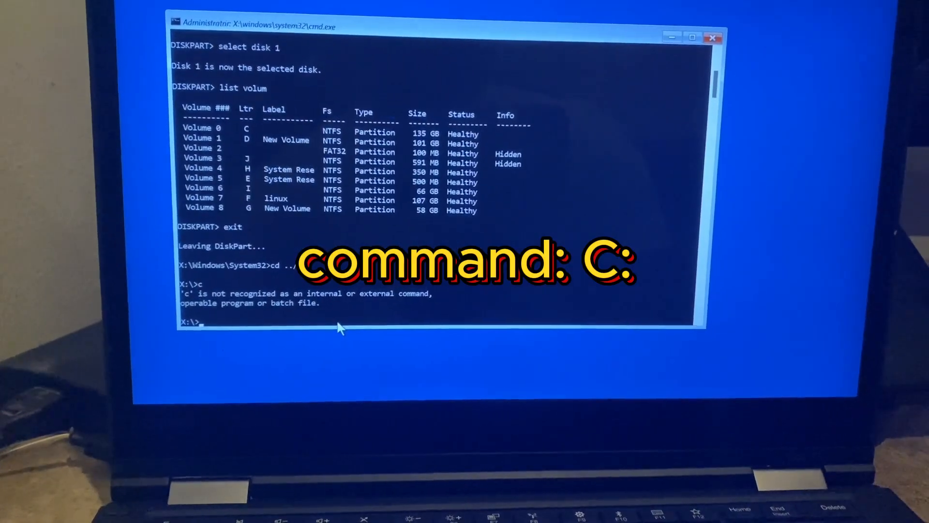
type("c")
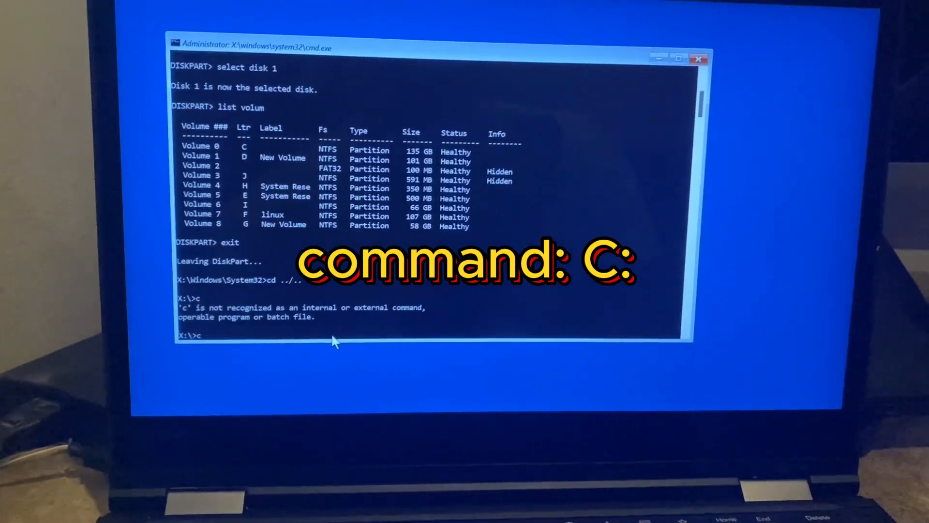
type(":")
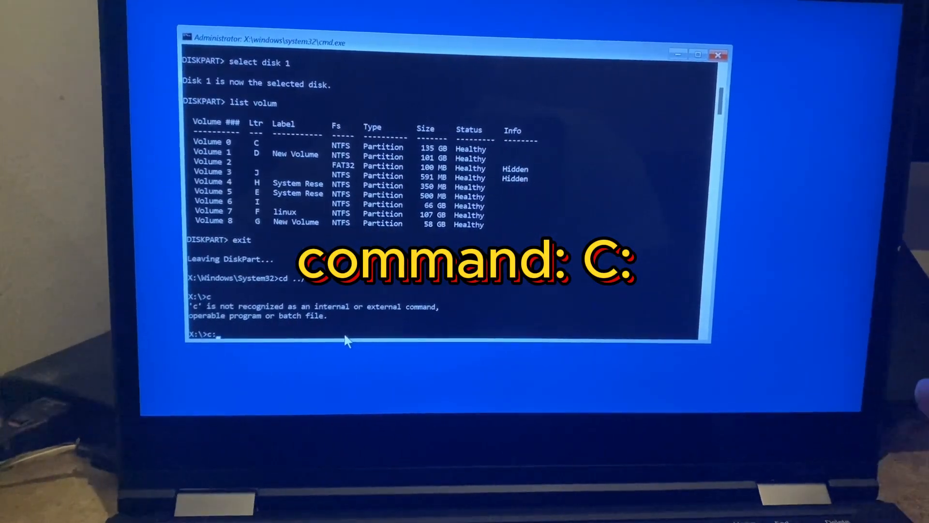
key("Return")
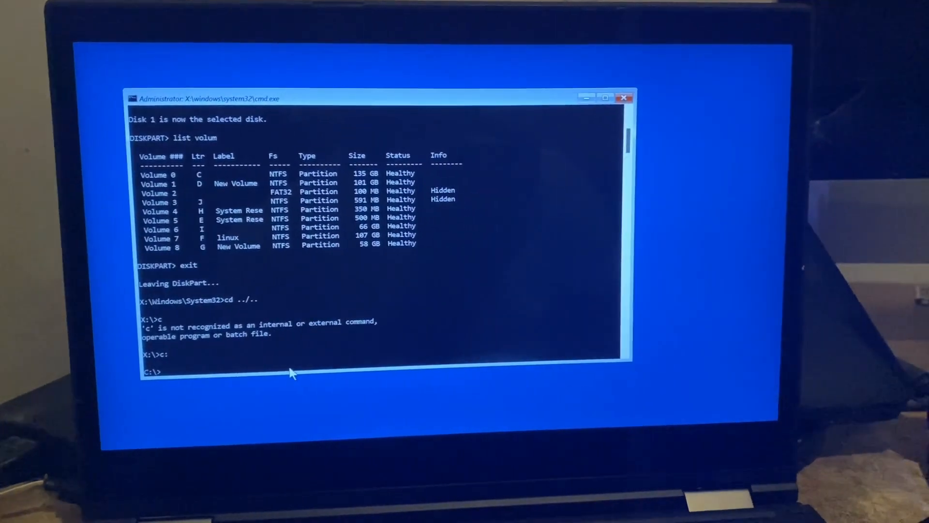
type("c")
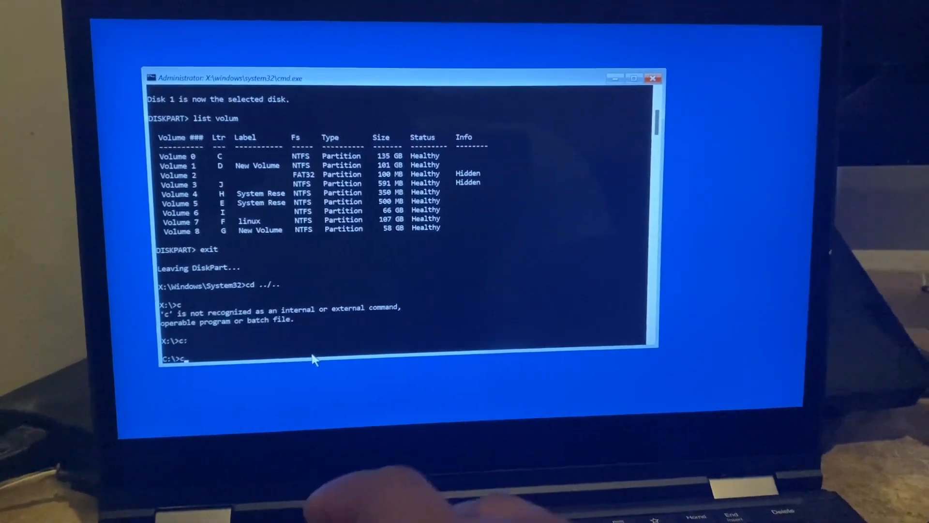
type("d")
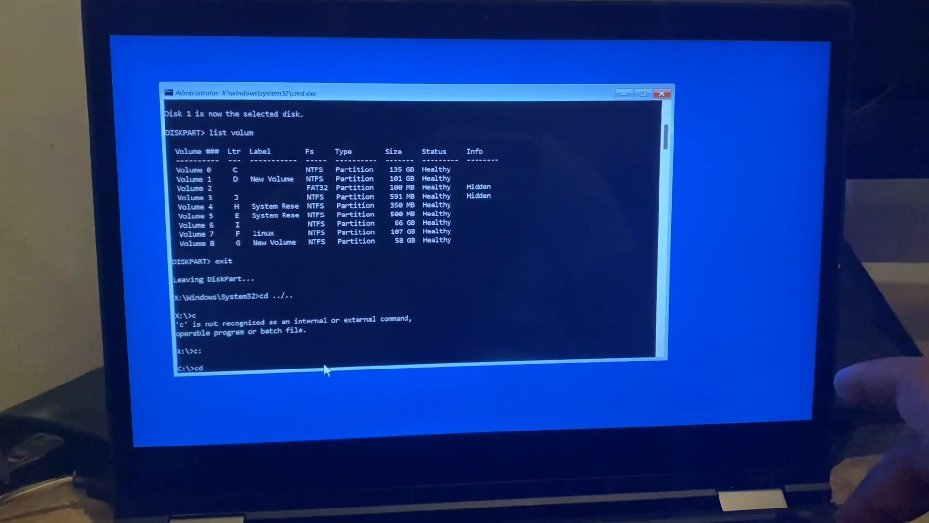
Change into C:\Users and list its profile folders, PDK and Public.
key("BackSpace")
key("BackSpace")
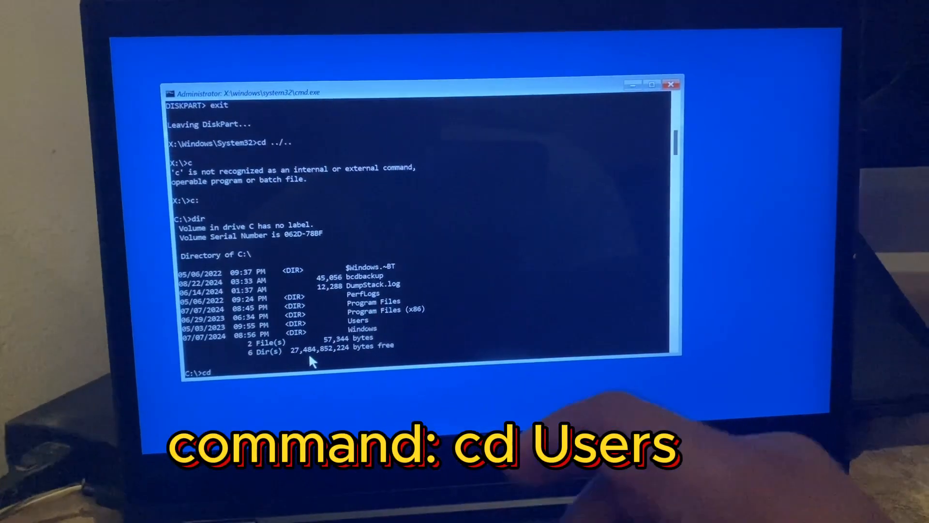
type("cd users")
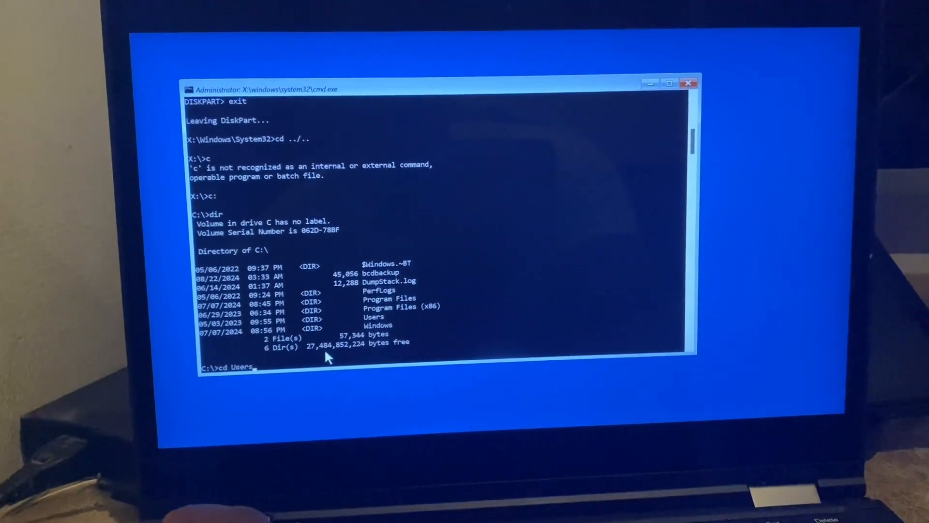
key("Return")
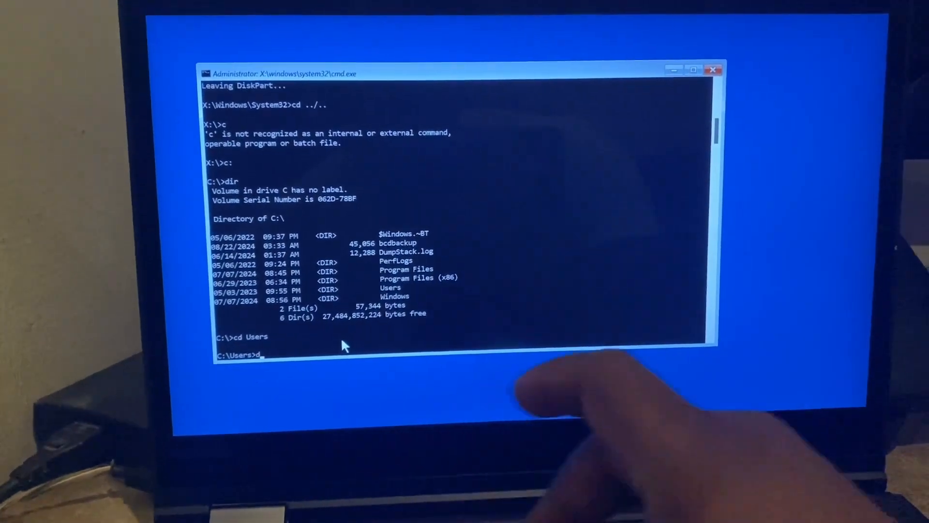
type("dir")
key("Return")
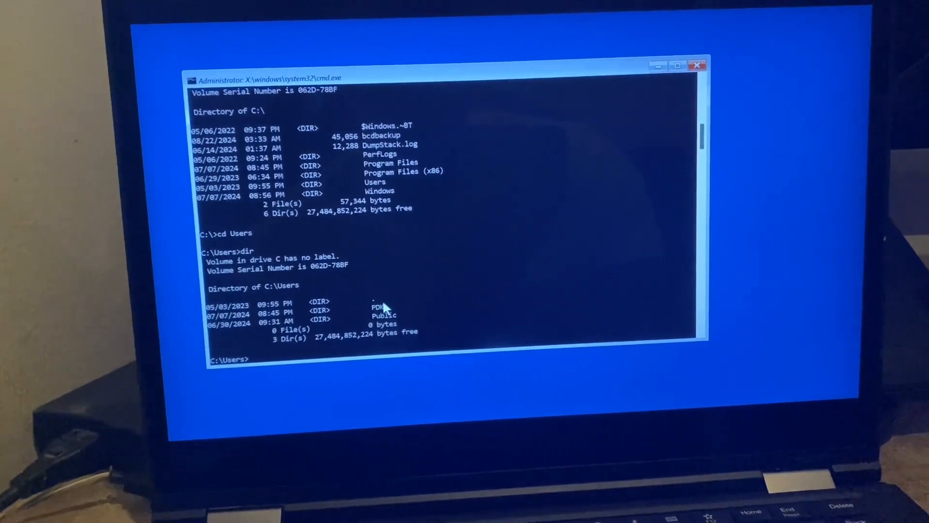
type("cd")
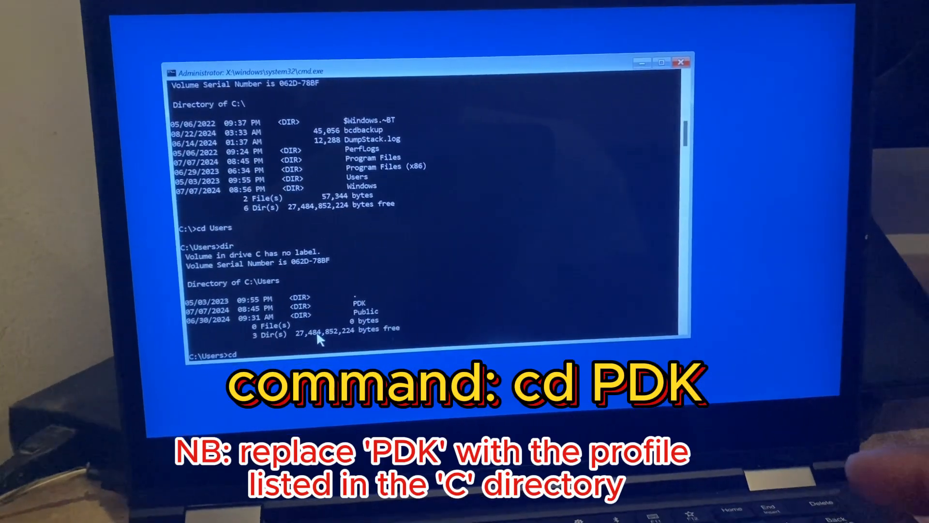
type(" pdk")
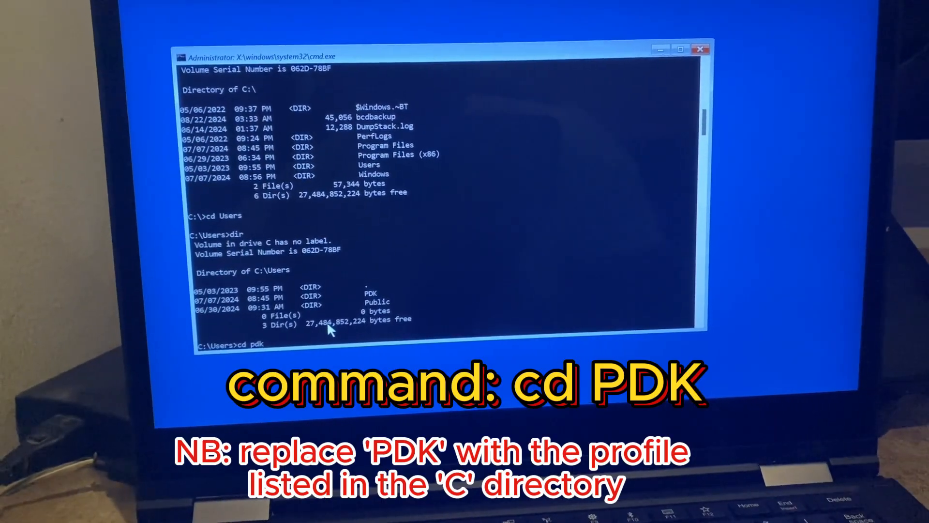
Change into the PDK profile and list its Desktop, Documents, Downloads and Pictures folders.
key("Return")
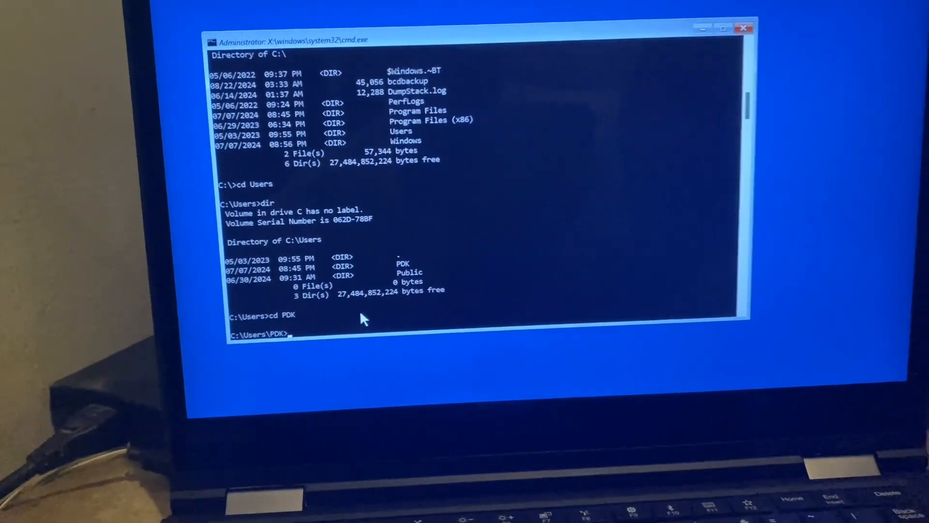
type("dir")
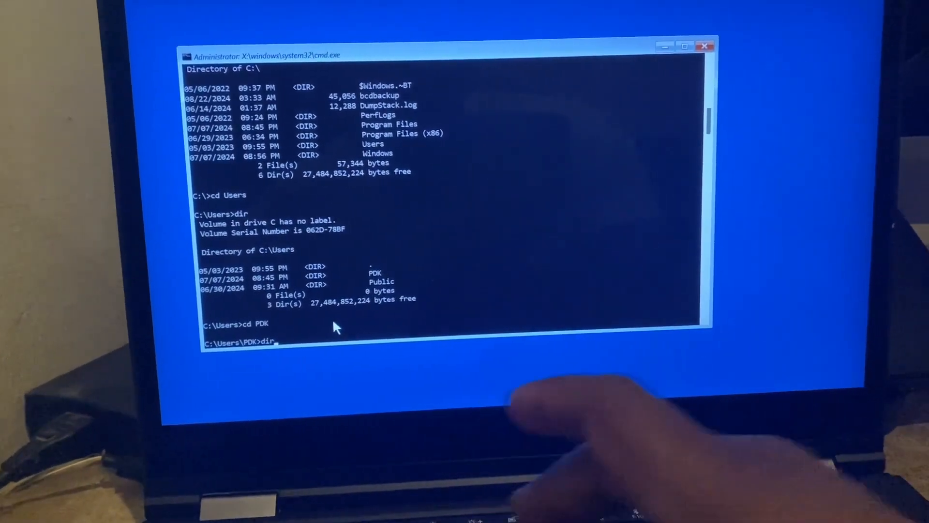
key("Return")
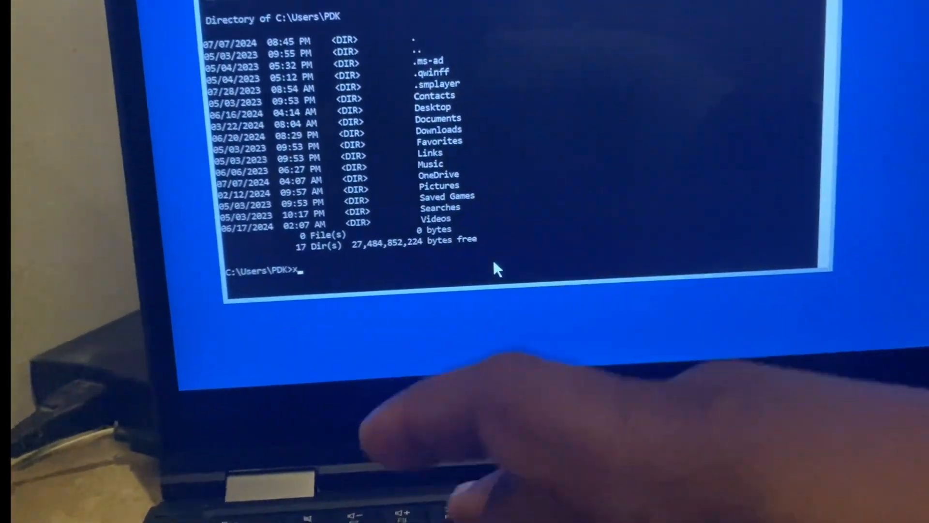
type("xcop")
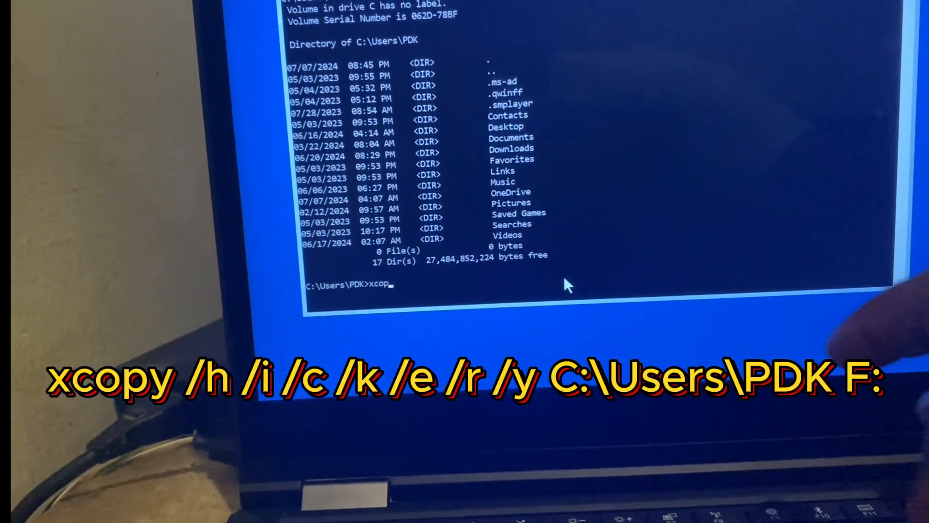
type("y")
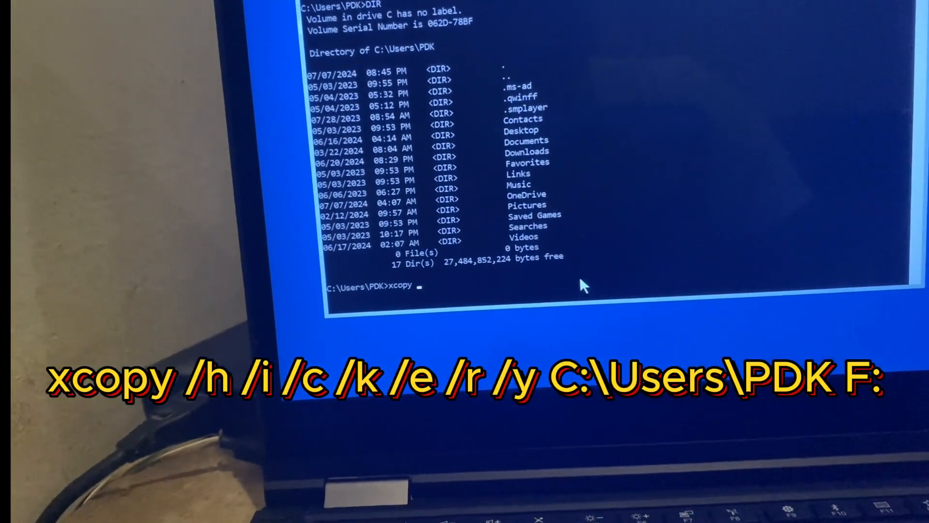
type(" /")
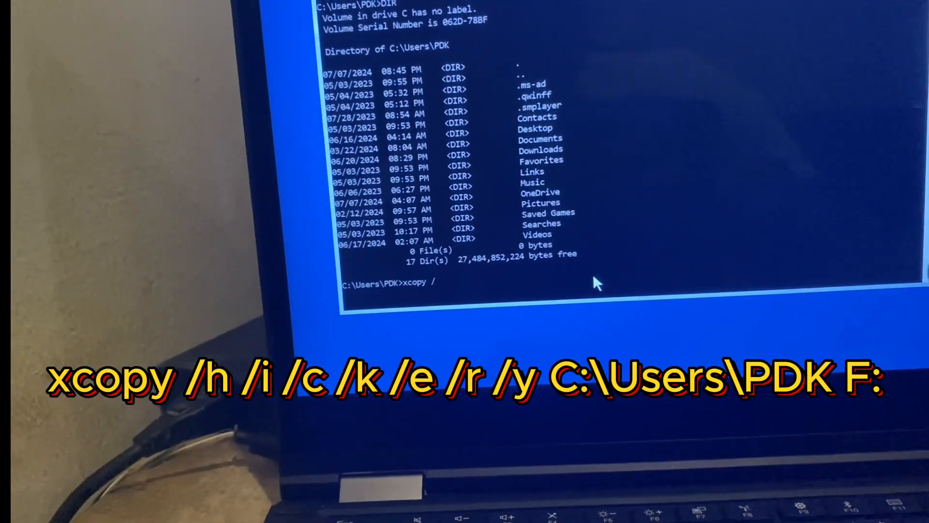
type("h")
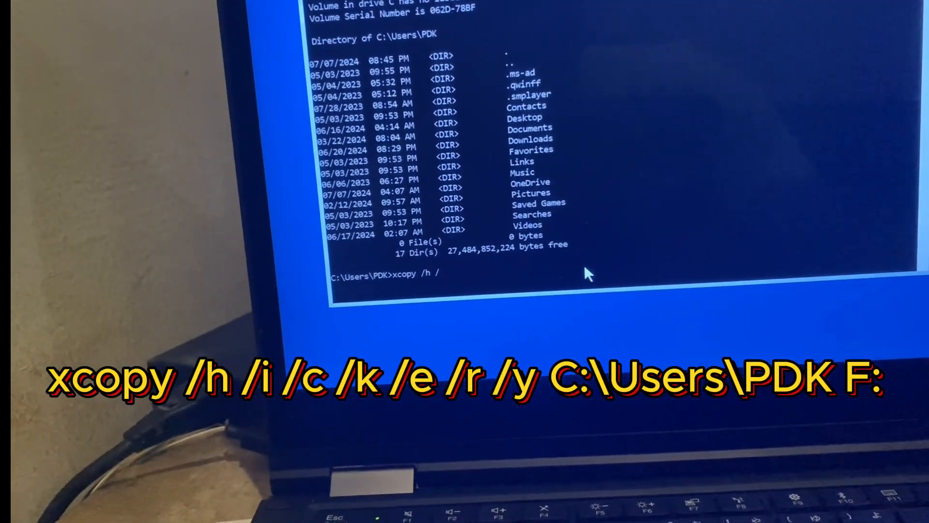
type(" /i ")
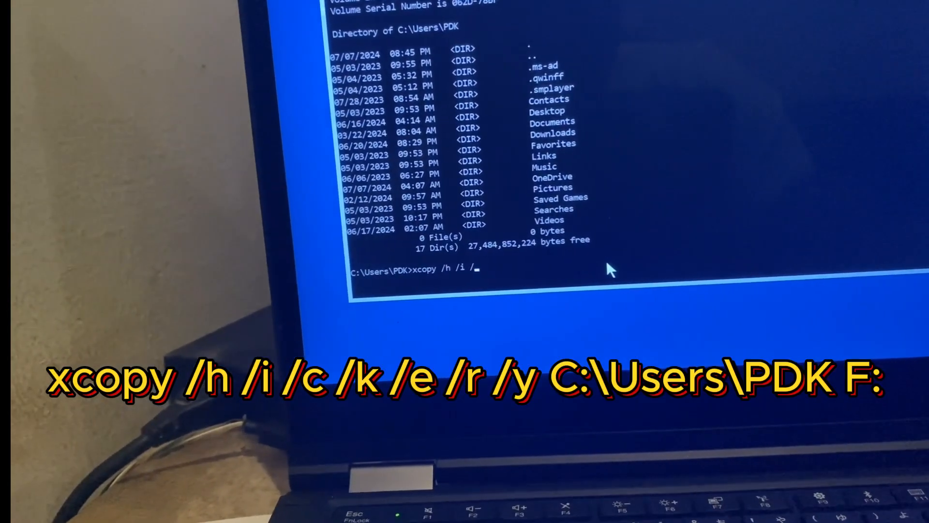
type("/")
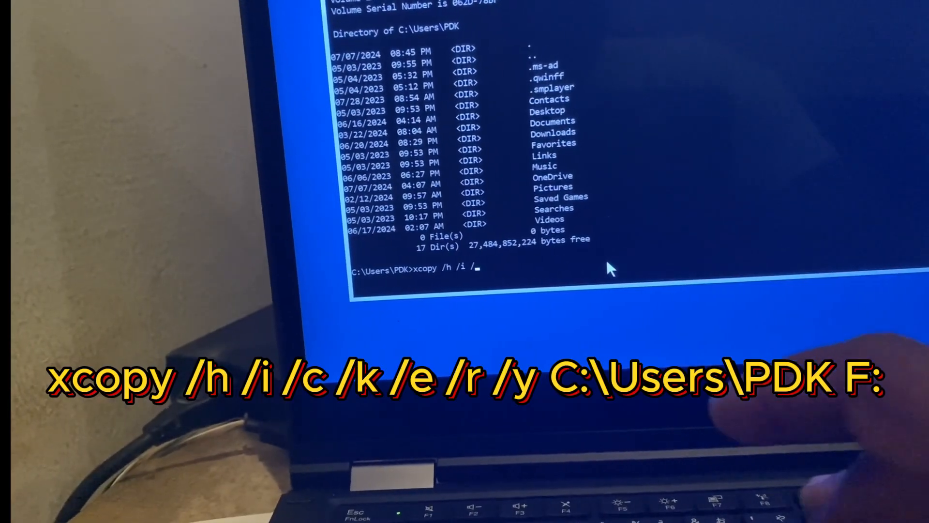
type("c")
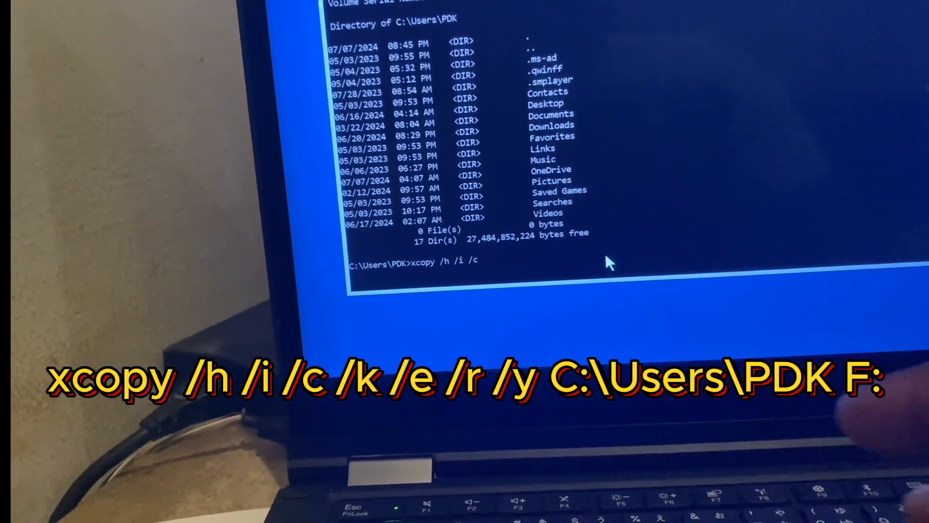
type(" /k")
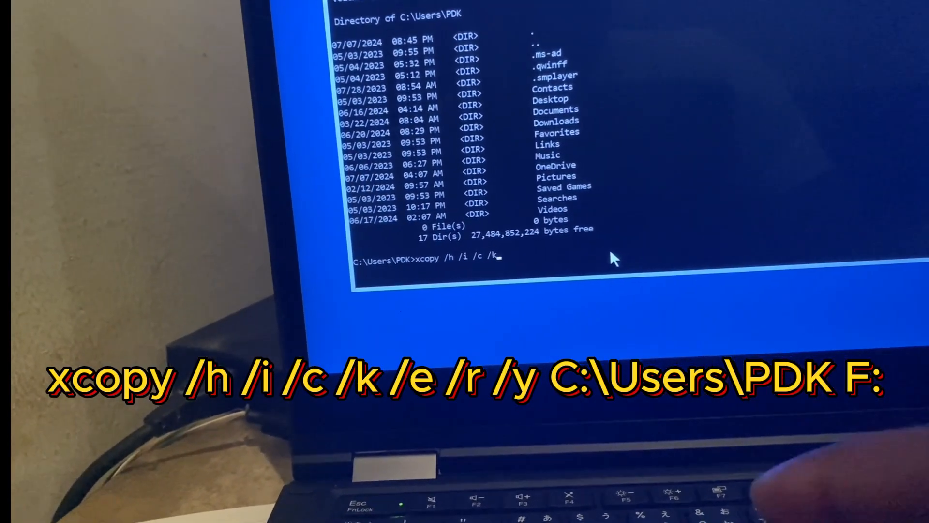
type(" /")
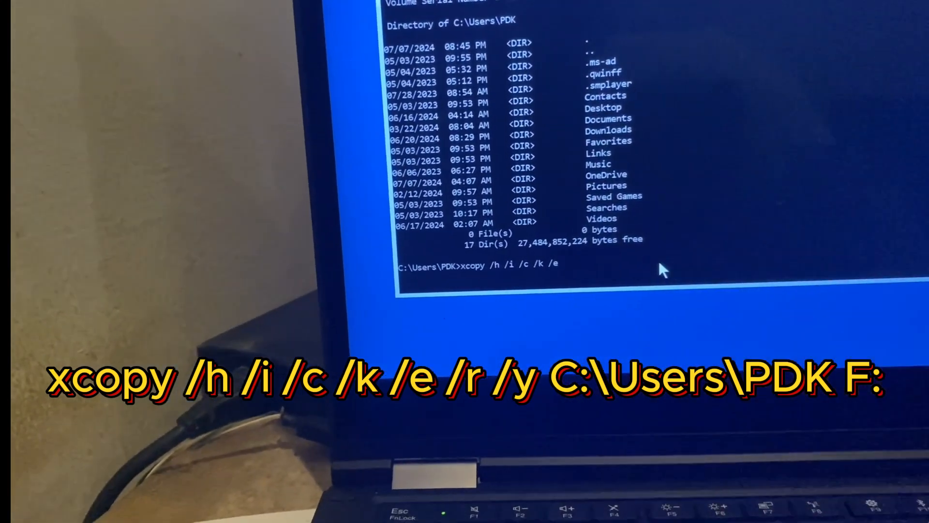
type("e")
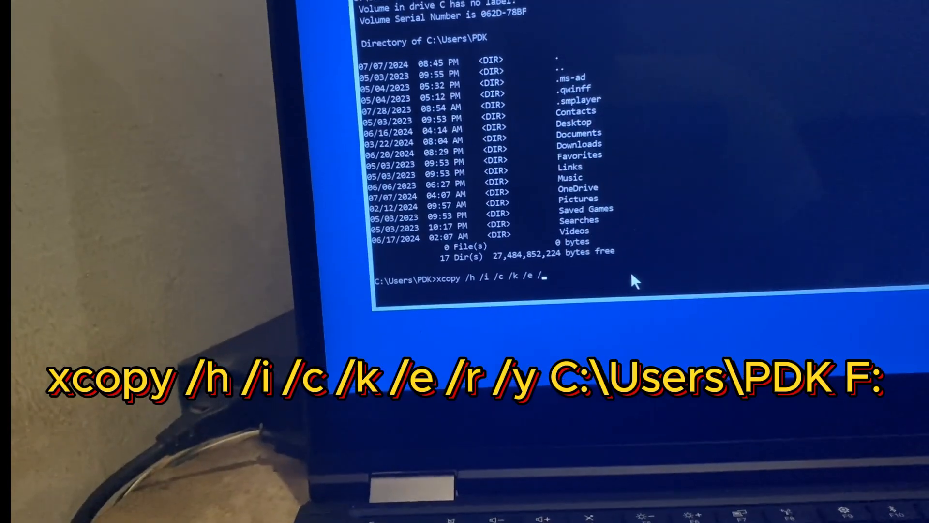
type(" /")
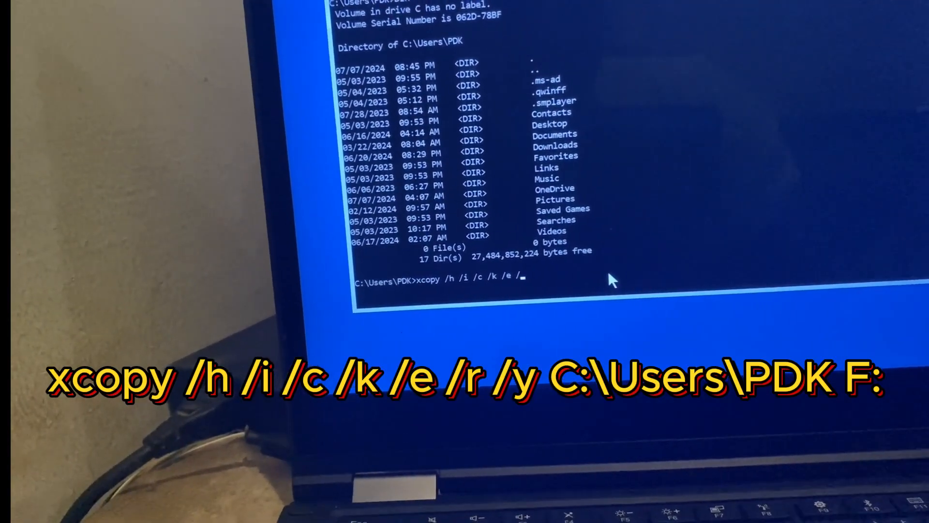
type("r")
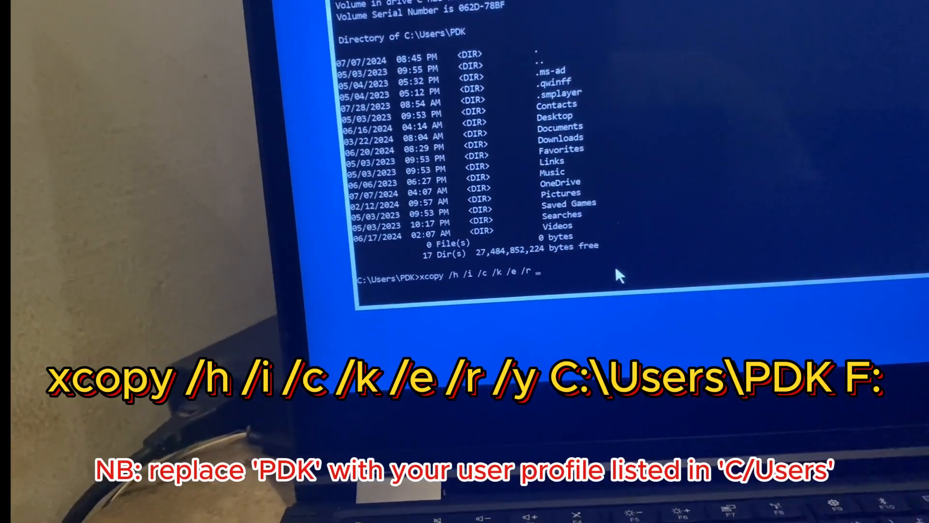
type(" /")
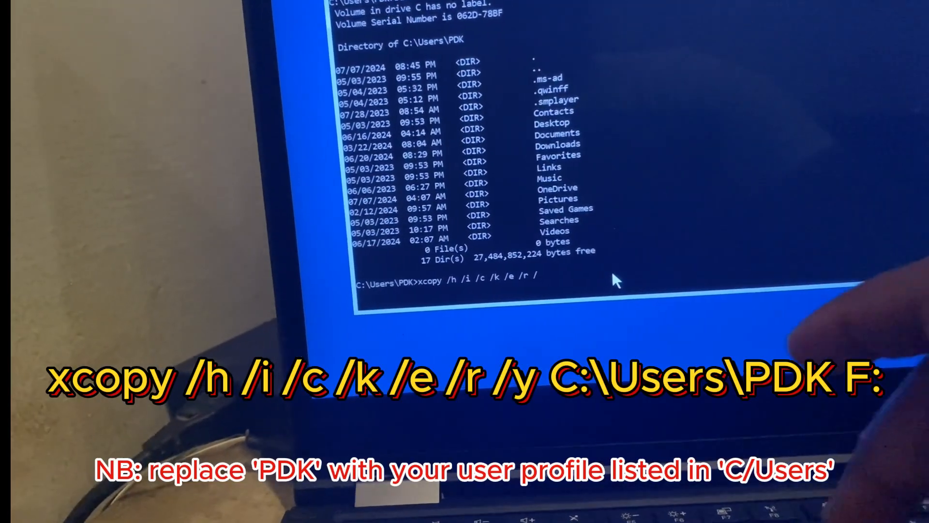
type("y")
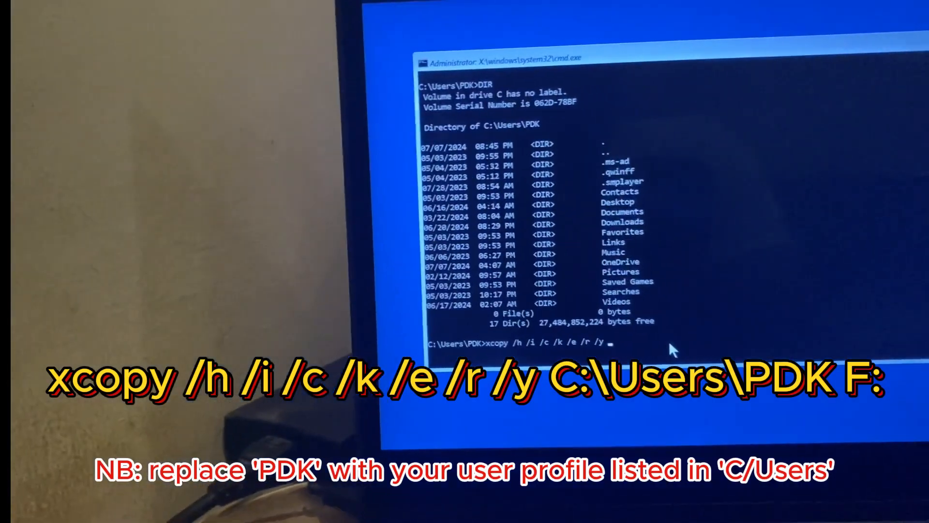
type("C")
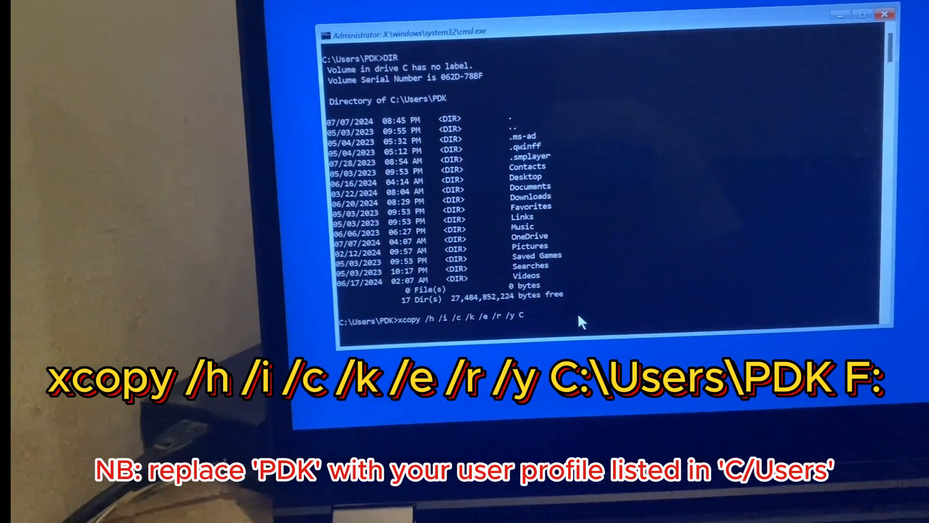
type(":")
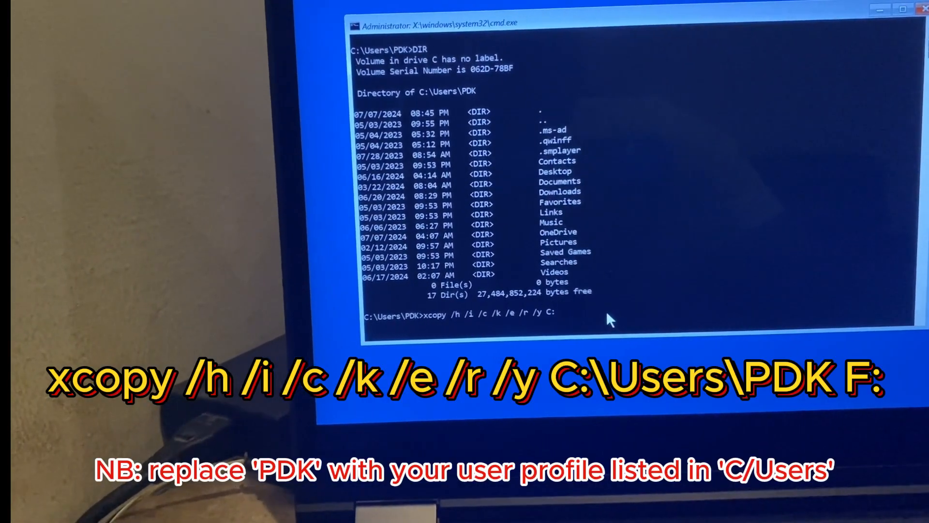
type("\\")
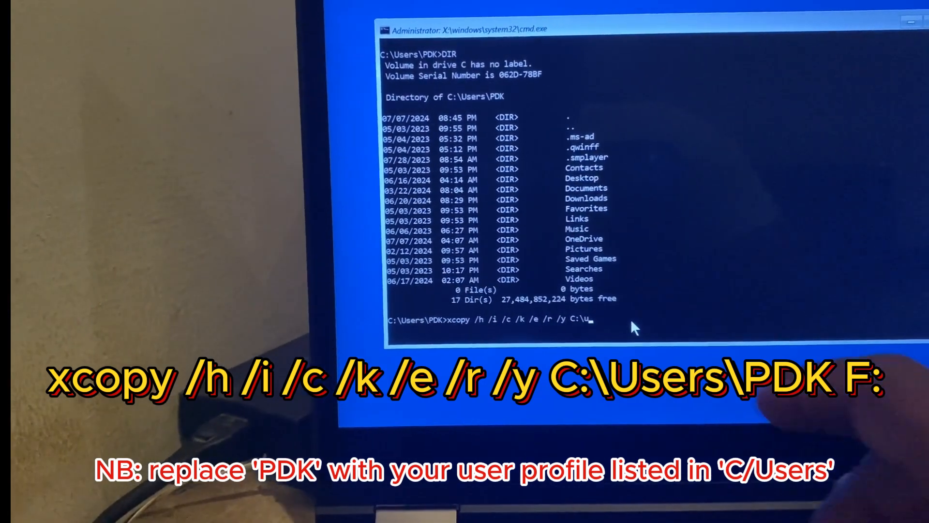
type("users")
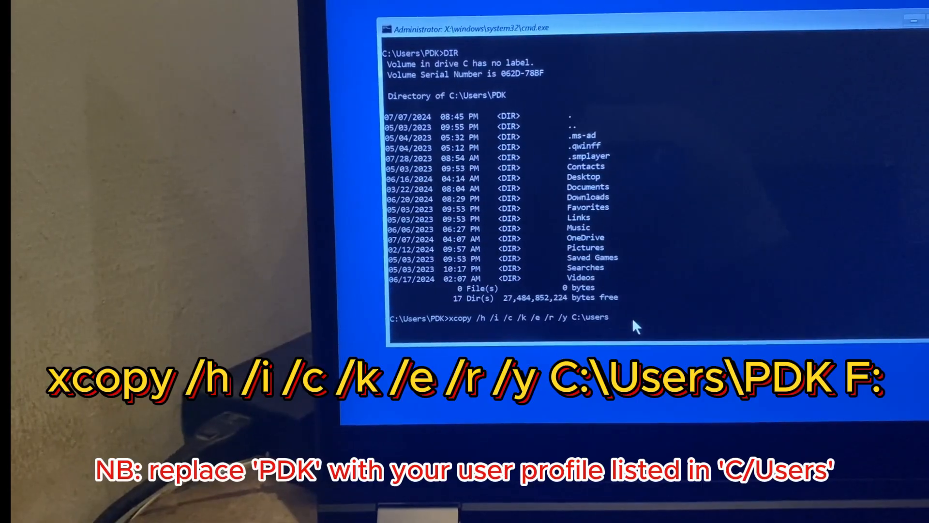
type("\\")
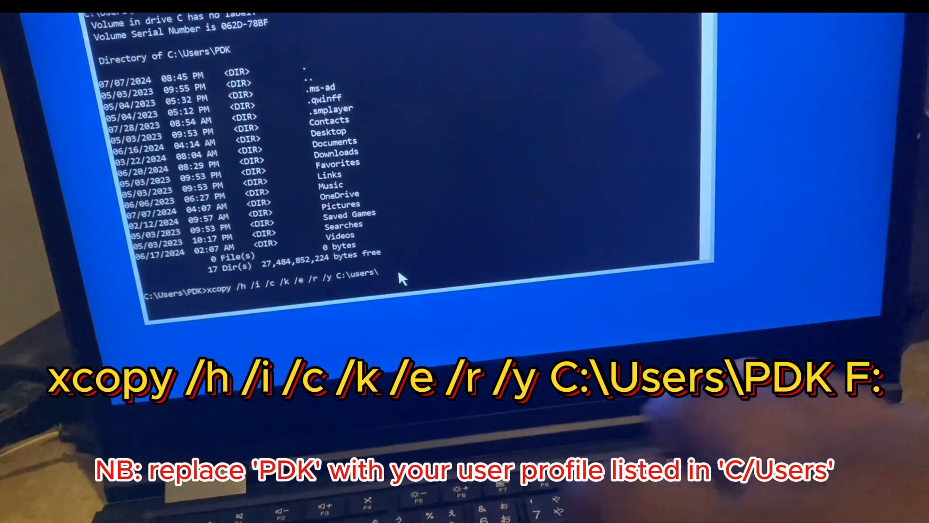
type("F")
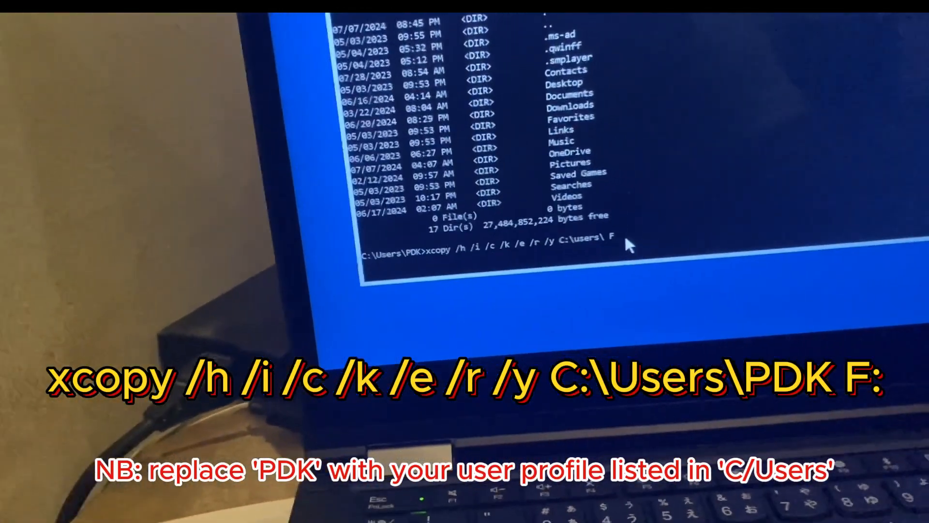
type(":")
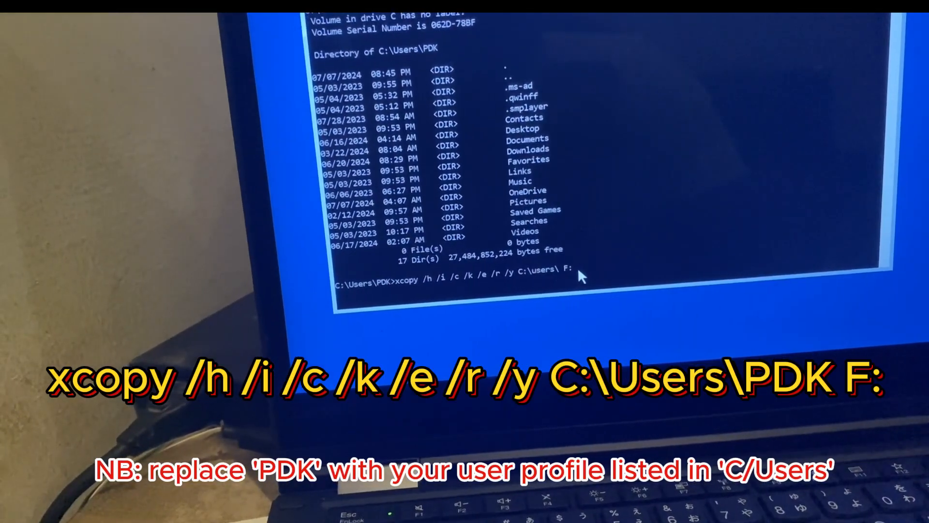
Fix the xcopy source to C:\Users\PDK, capitalising Users and removing the stray backslash.
key("Delete")
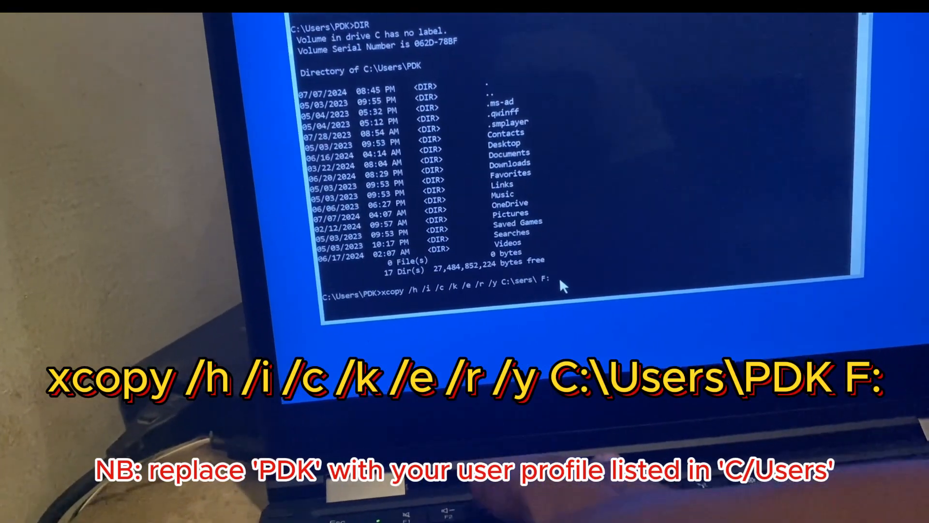
type("U")
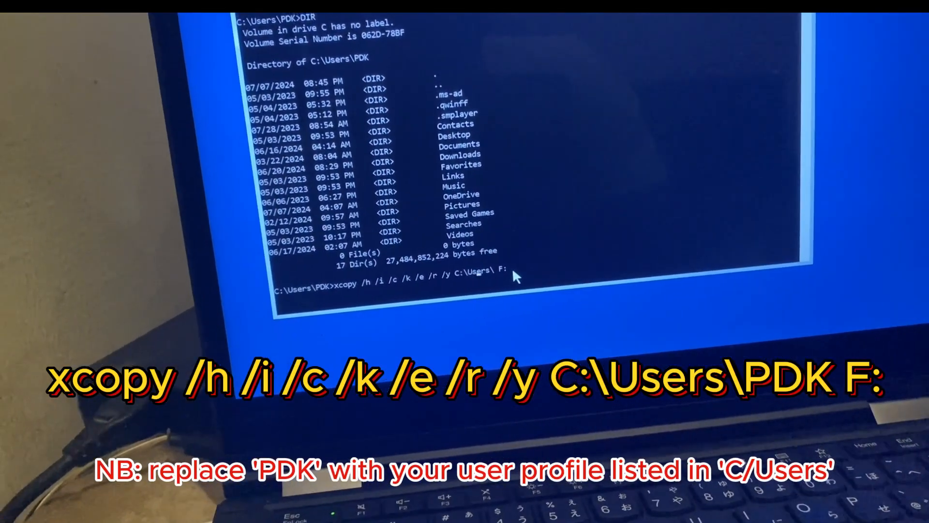
key("Right")
key("Right")
key("Right")
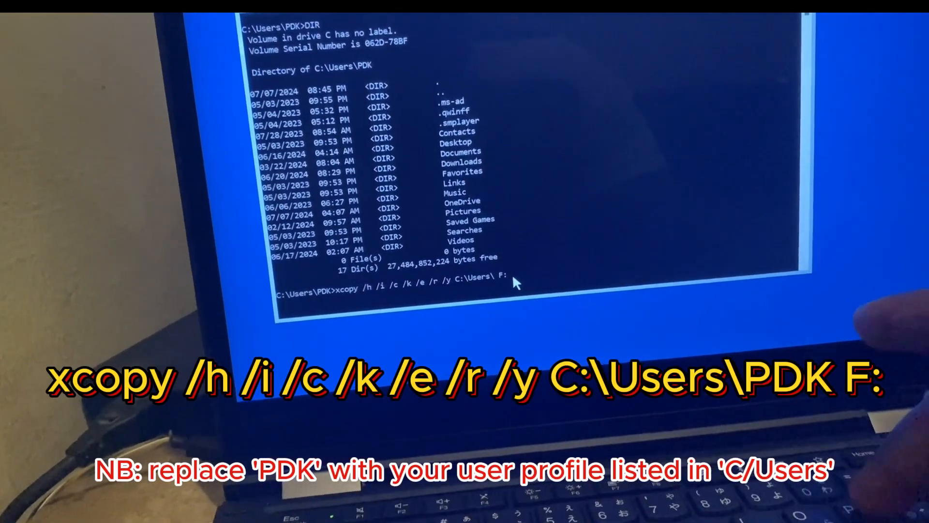
type("PDK")
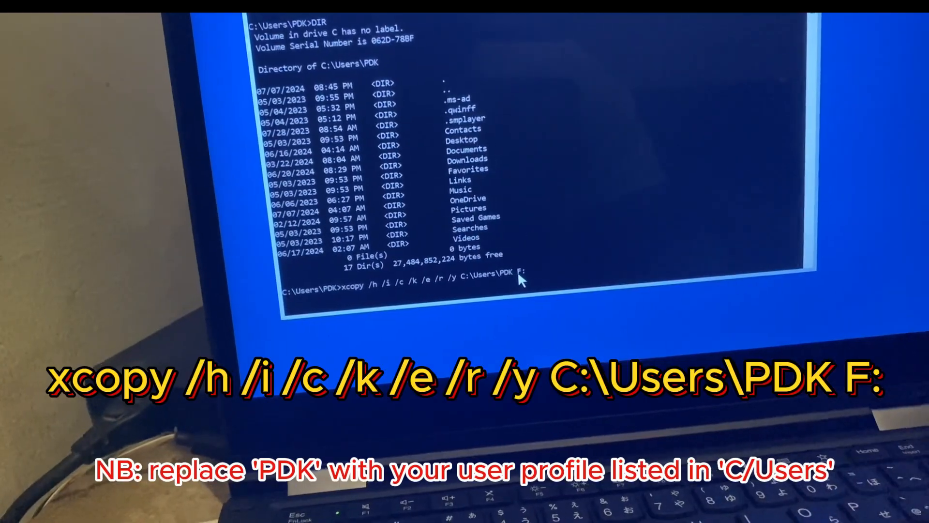
type("\\")
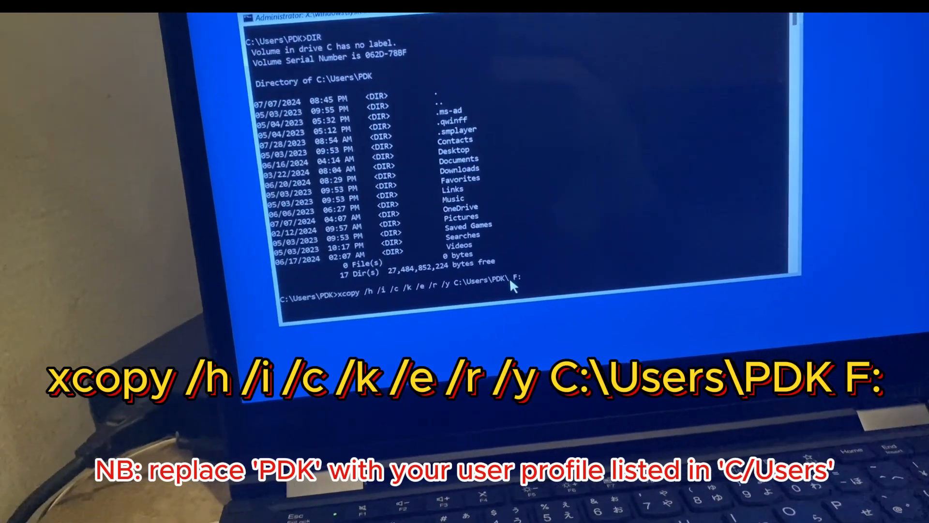
key("Left")
key("Left")
key("Left")
key("BackSpace")
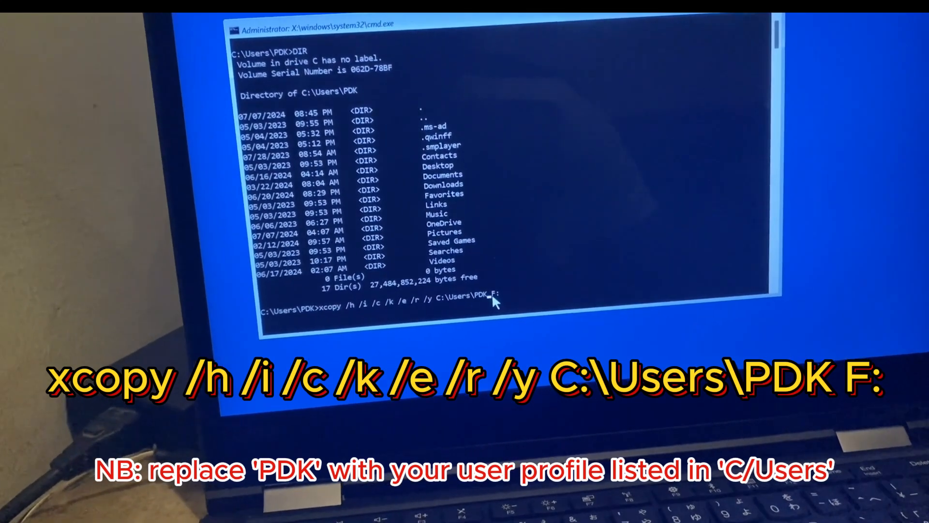
Run xcopy to copy the profile files and then the Downloads folder to drive F:.
key("Return")
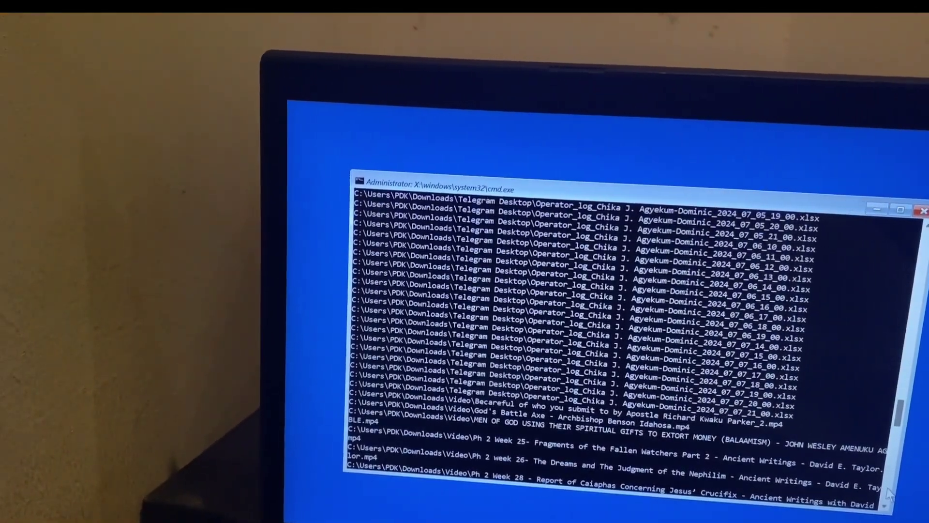
left_click_drag(856, 389, 890, 501)
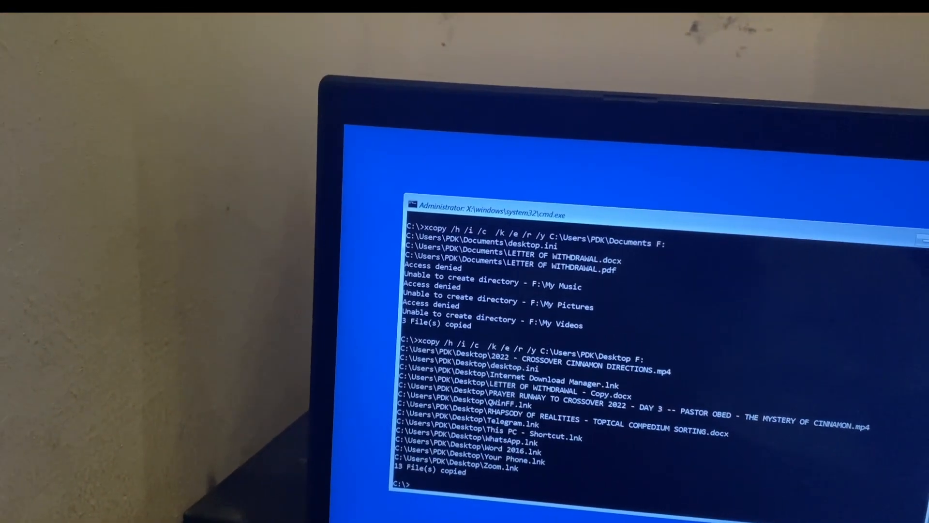
type("xcopy /h /i /c /k /e /r /y C:\\Users\\PDK\\Downloads F:")
key("Return")
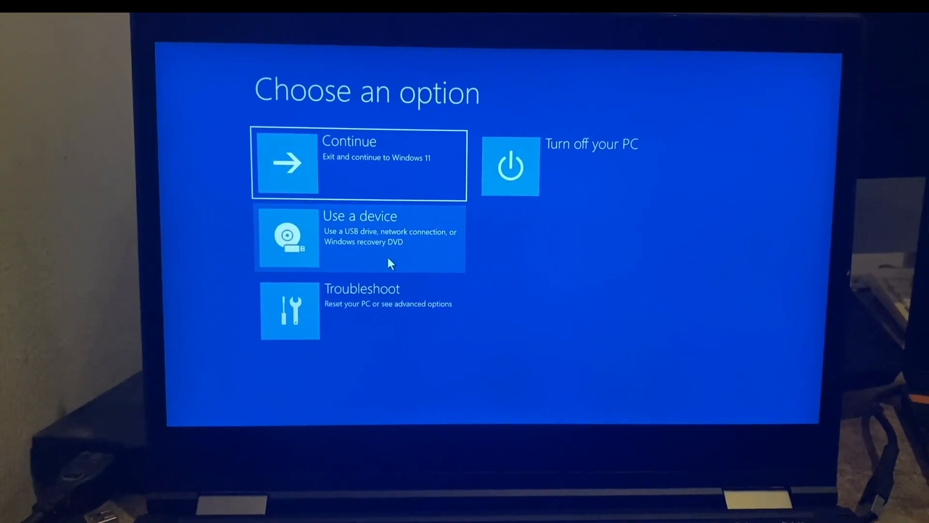
Choose Use a device and boot from the USB drive into Windows Setup.
left_click(372, 257)
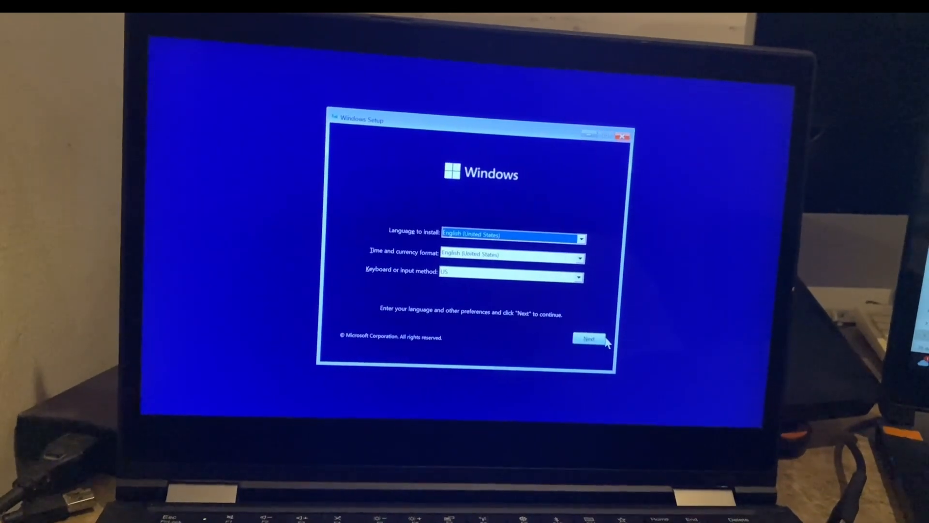
Accept the default language and keyboard settings and start the Windows install.
left_click(589, 338)
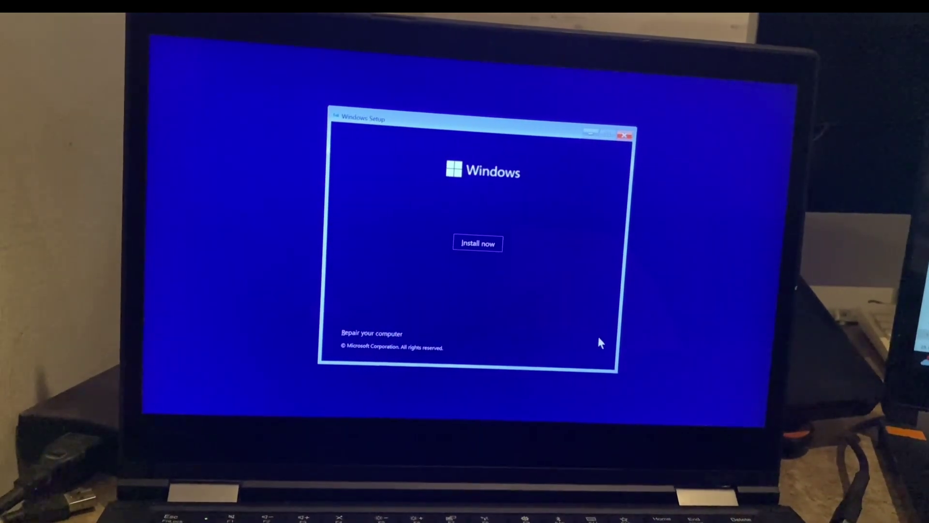
left_click(497, 246)
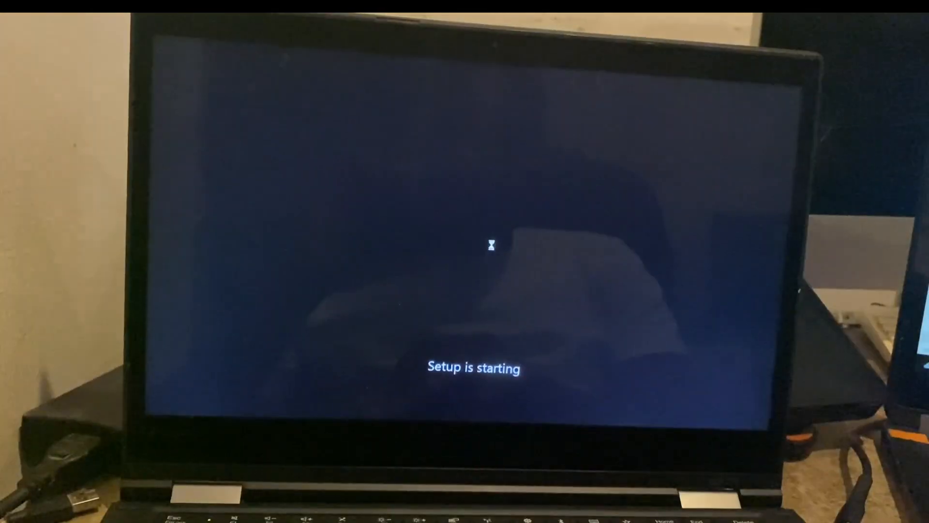